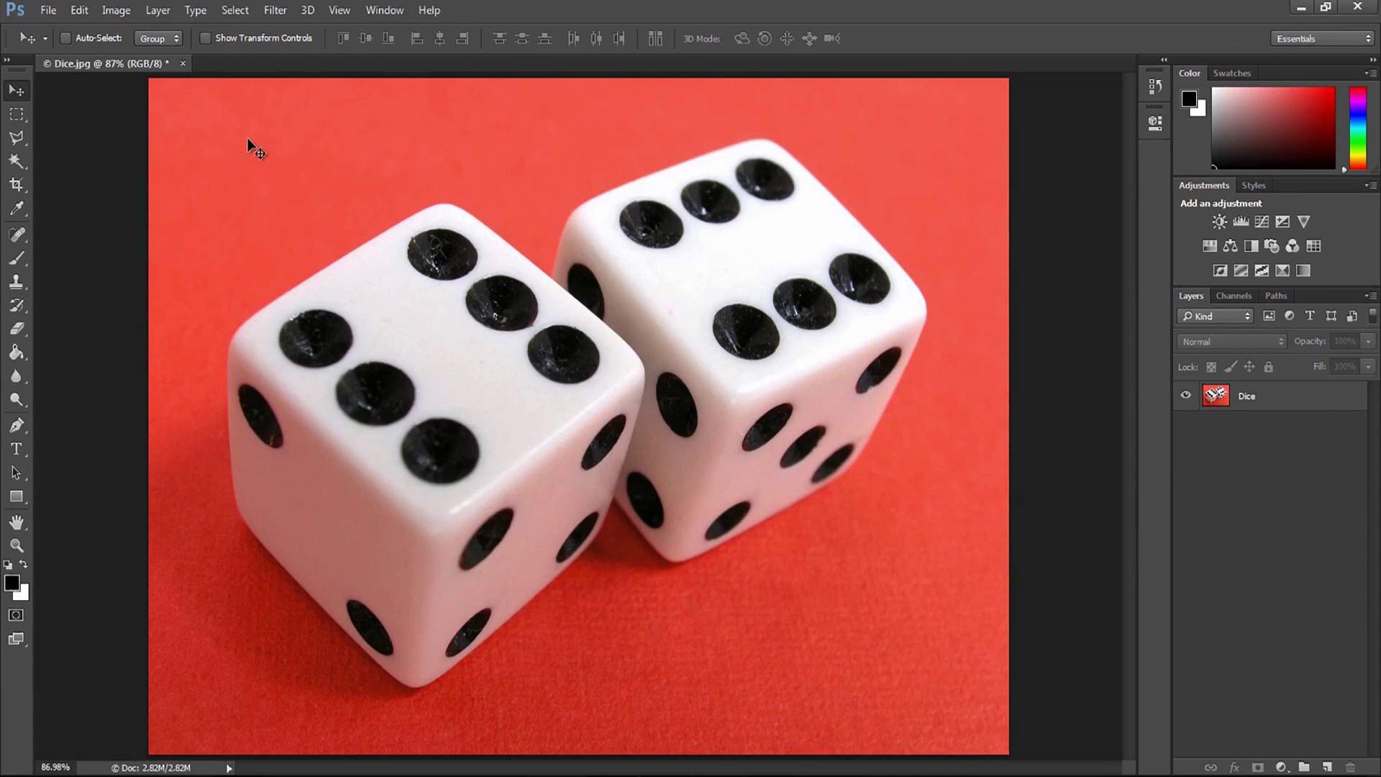
Choose the Magic Wand on the Dice layer and clear a trial selection of the red background
left_click(15, 161)
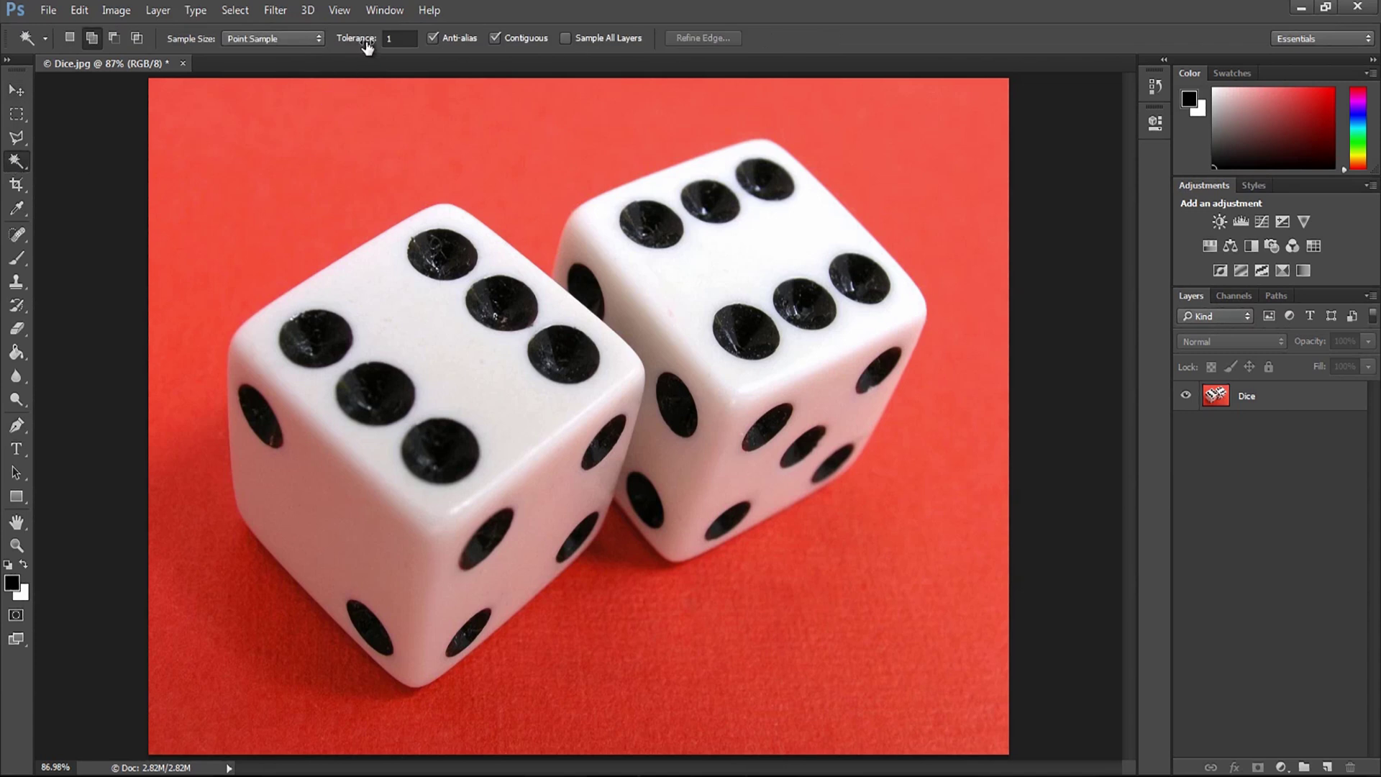
key("alt+bracketright")
left_click(257, 131)
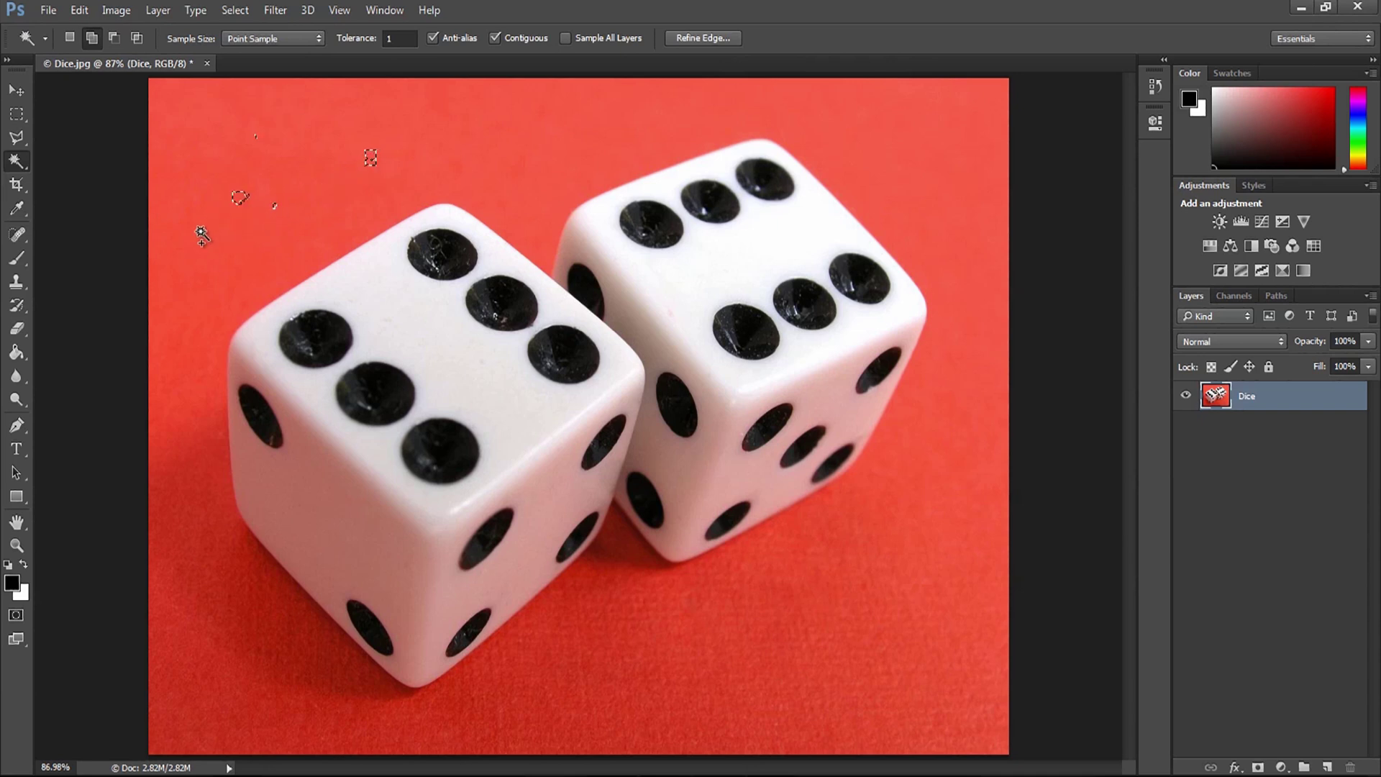
left_click(235, 10)
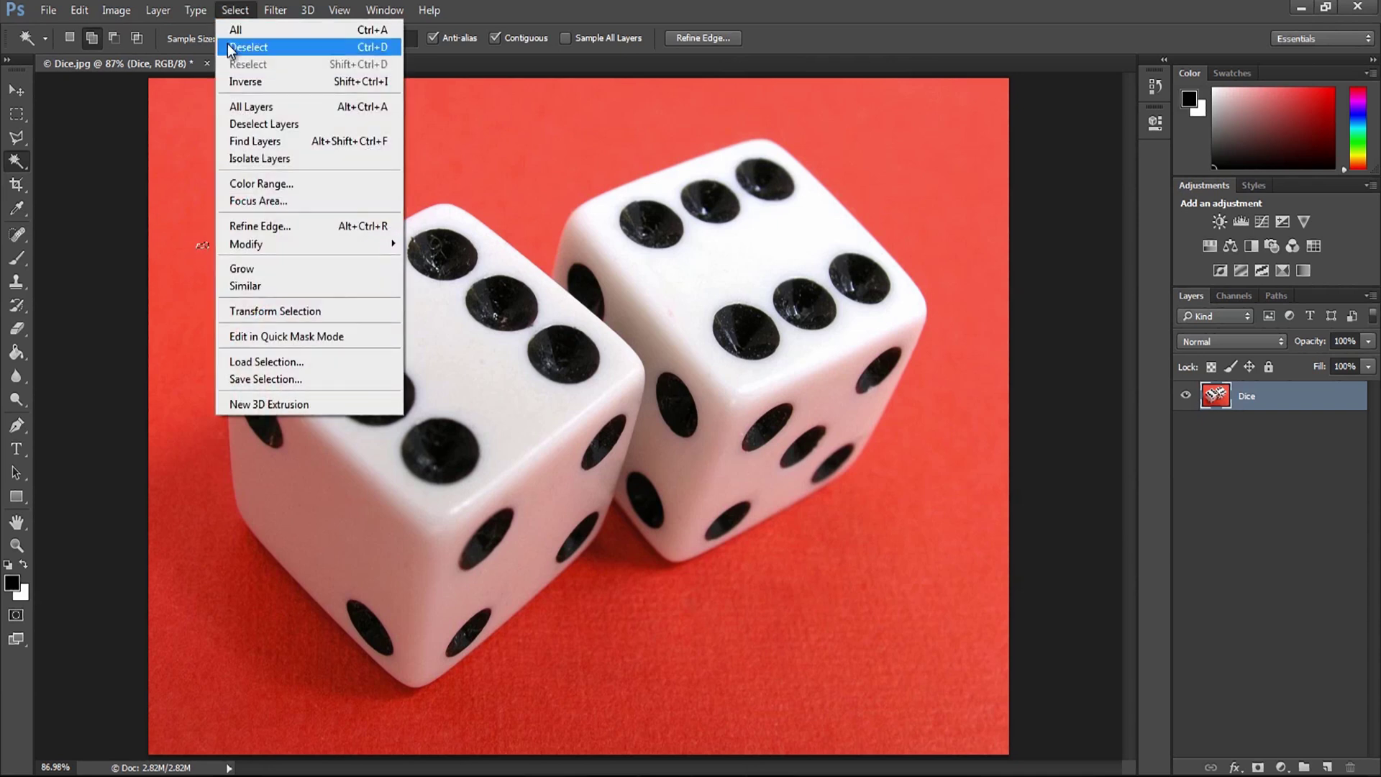
left_click(251, 50)
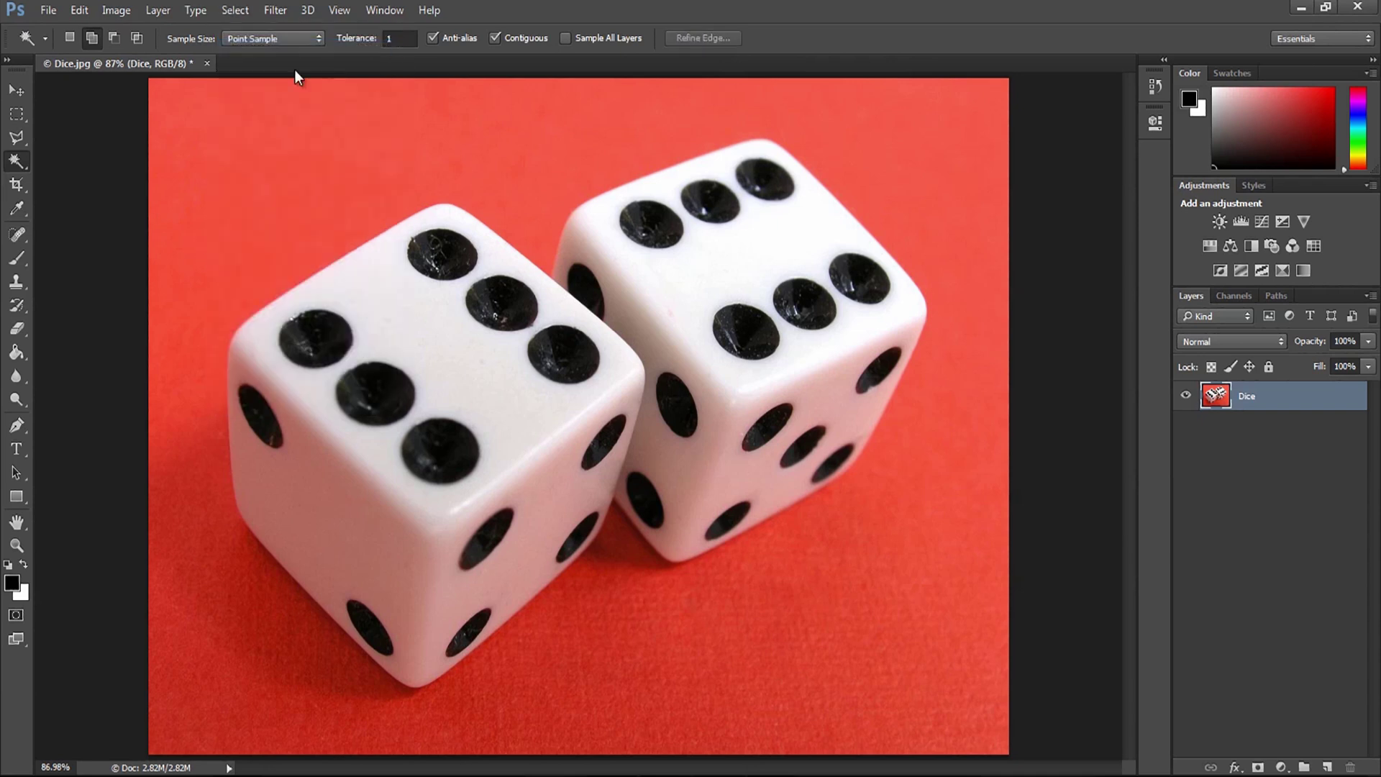
Set Tolerance to 40, then select the red background, the lower-left area and the gap between the dice
double_click(394, 40)
type("40")
left_click(337, 162)
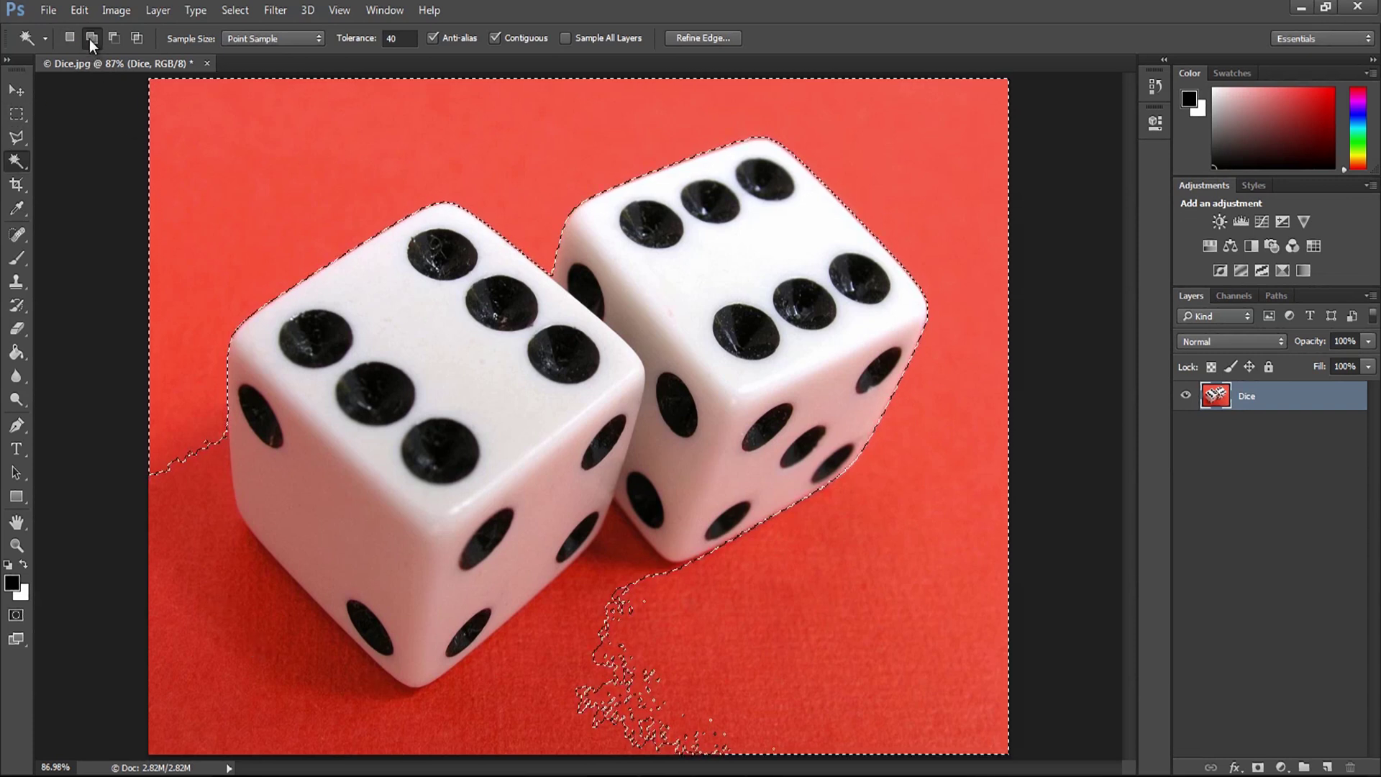
left_click(226, 537, "shift")
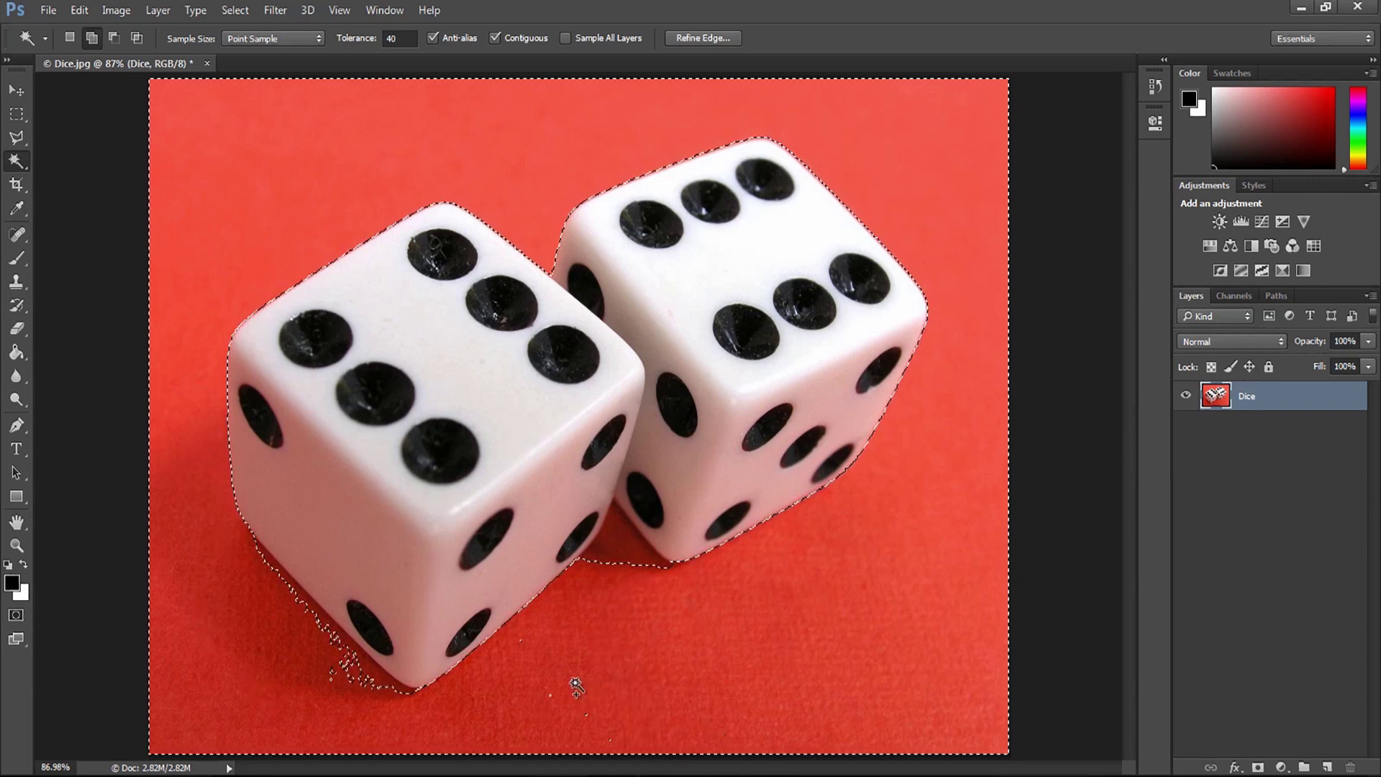
left_click(624, 563, "shift")
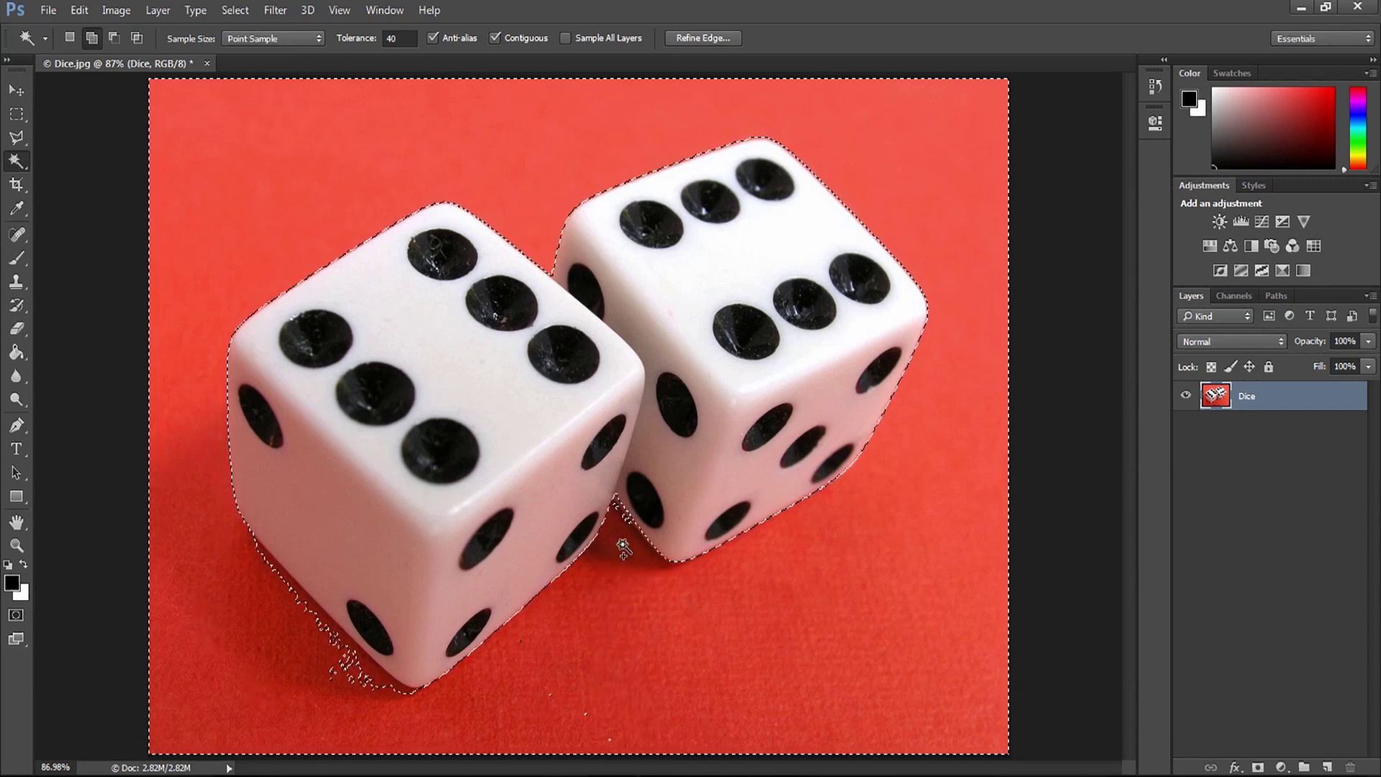
left_click(345, 663, "shift")
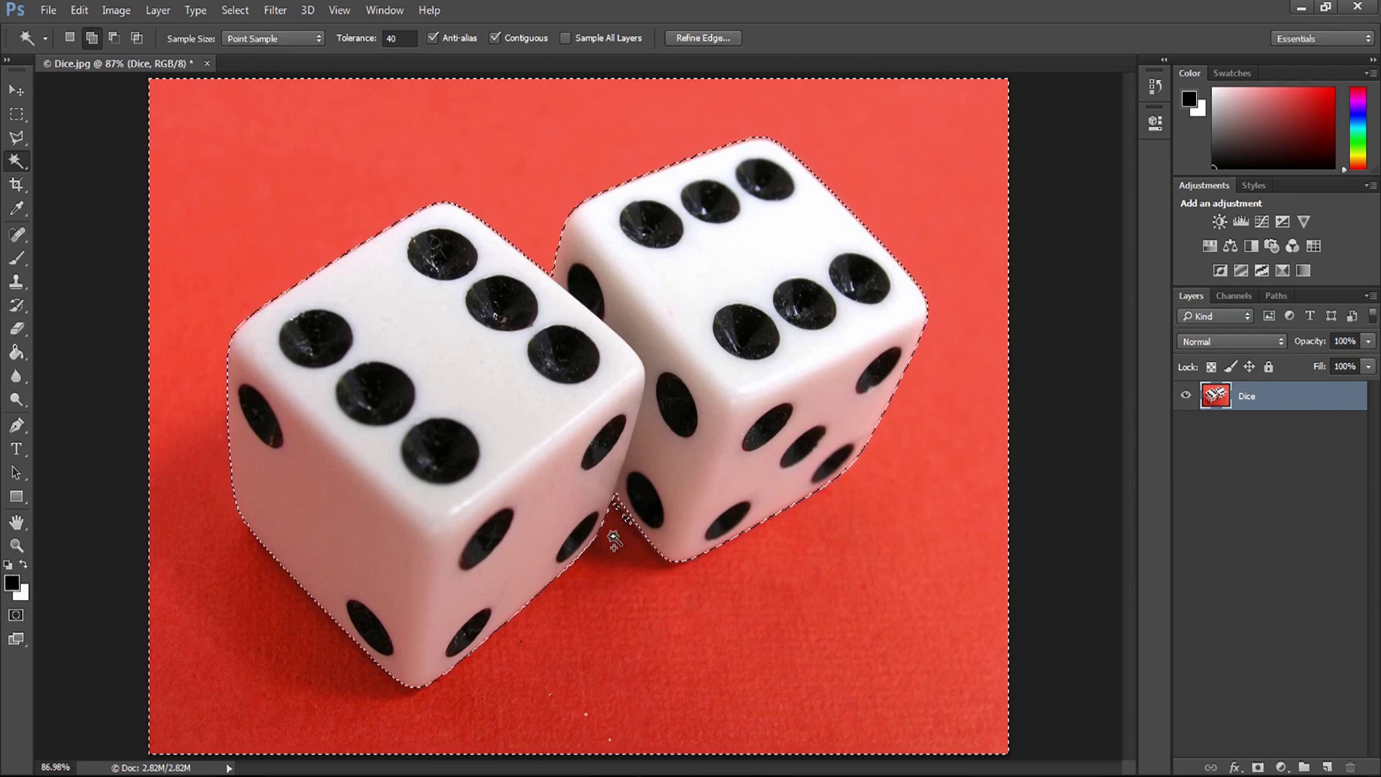
Zoom to 300% on the stray specks along the photo's bottom edge
key("z")
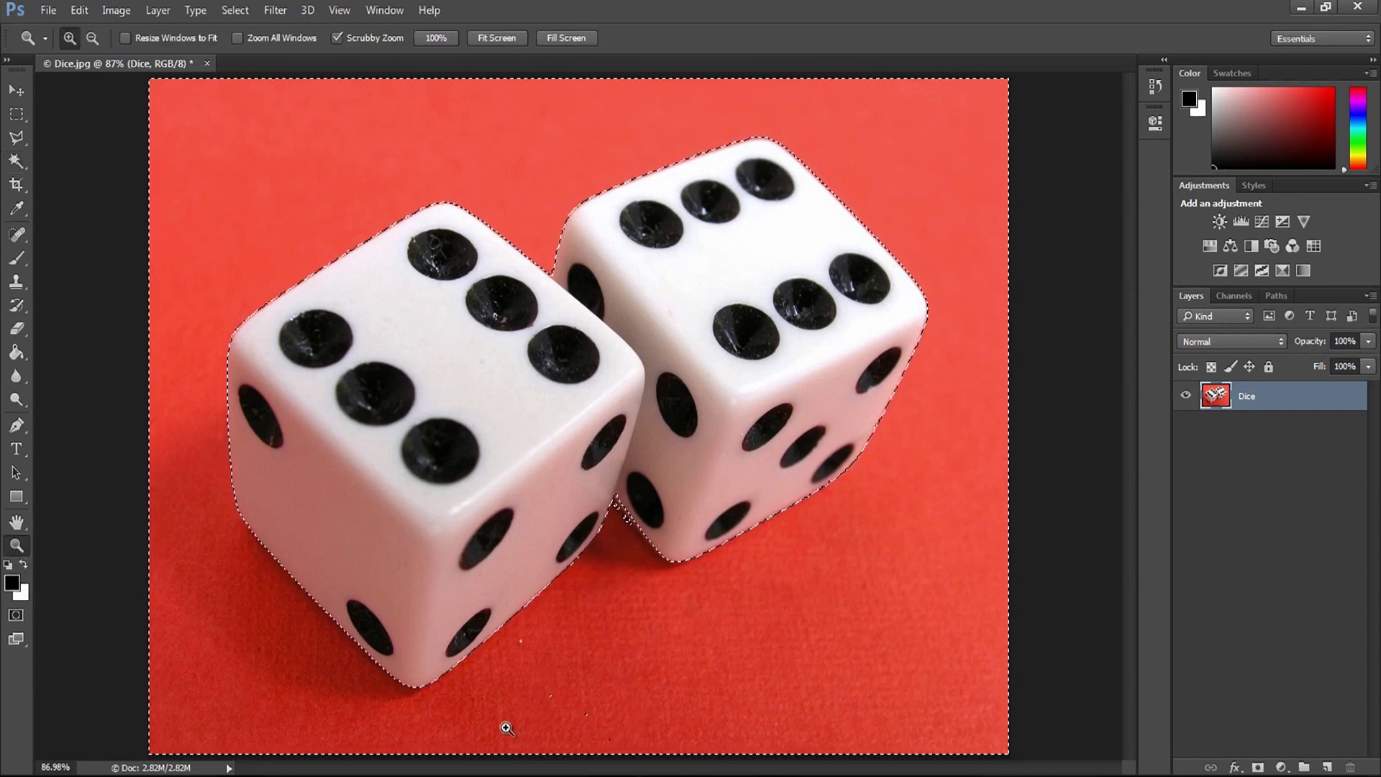
left_click(566, 733)
left_click(595, 739)
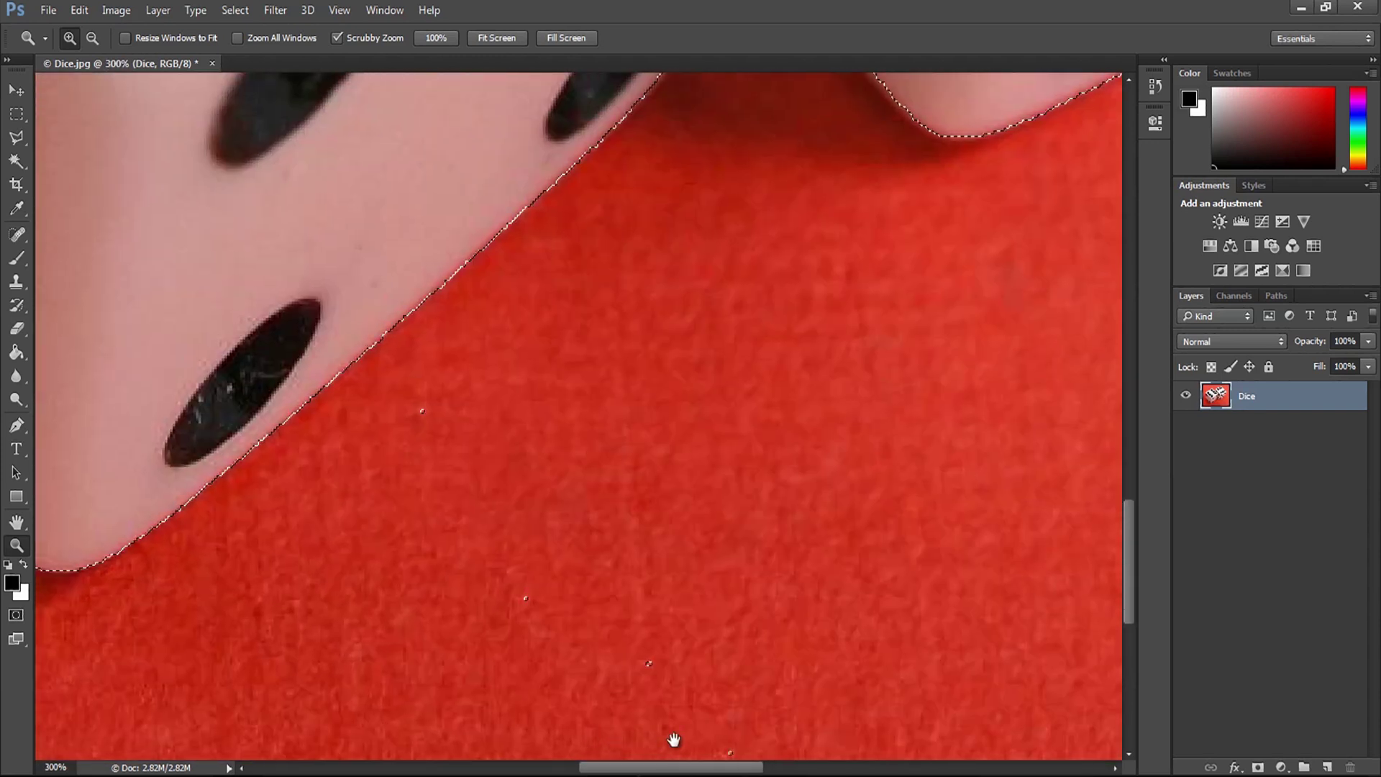
left_click_drag(704, 705, 651, 503)
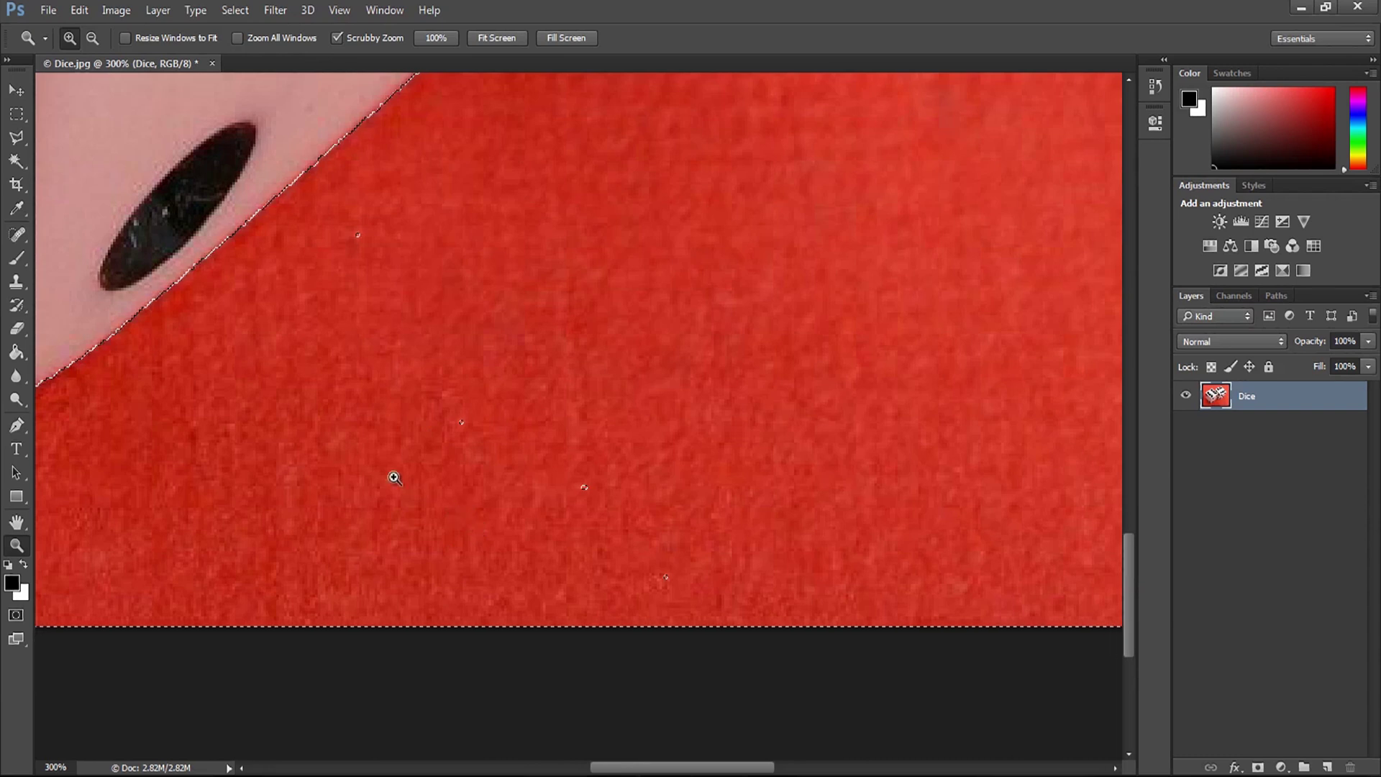
Clean up the stray specks near the dice corner with the Polygonal Lasso
left_click(15, 138)
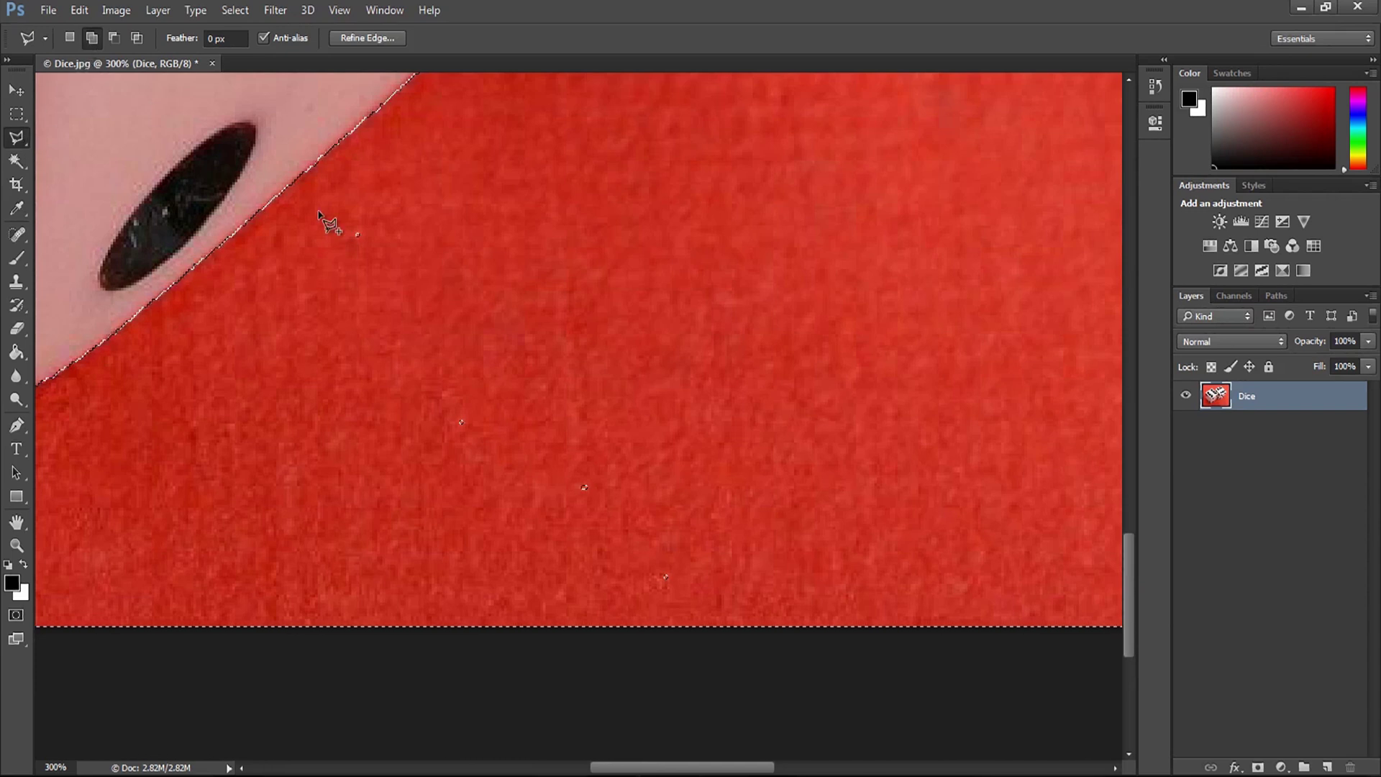
left_click(421, 196)
left_click(296, 249)
left_click(463, 492)
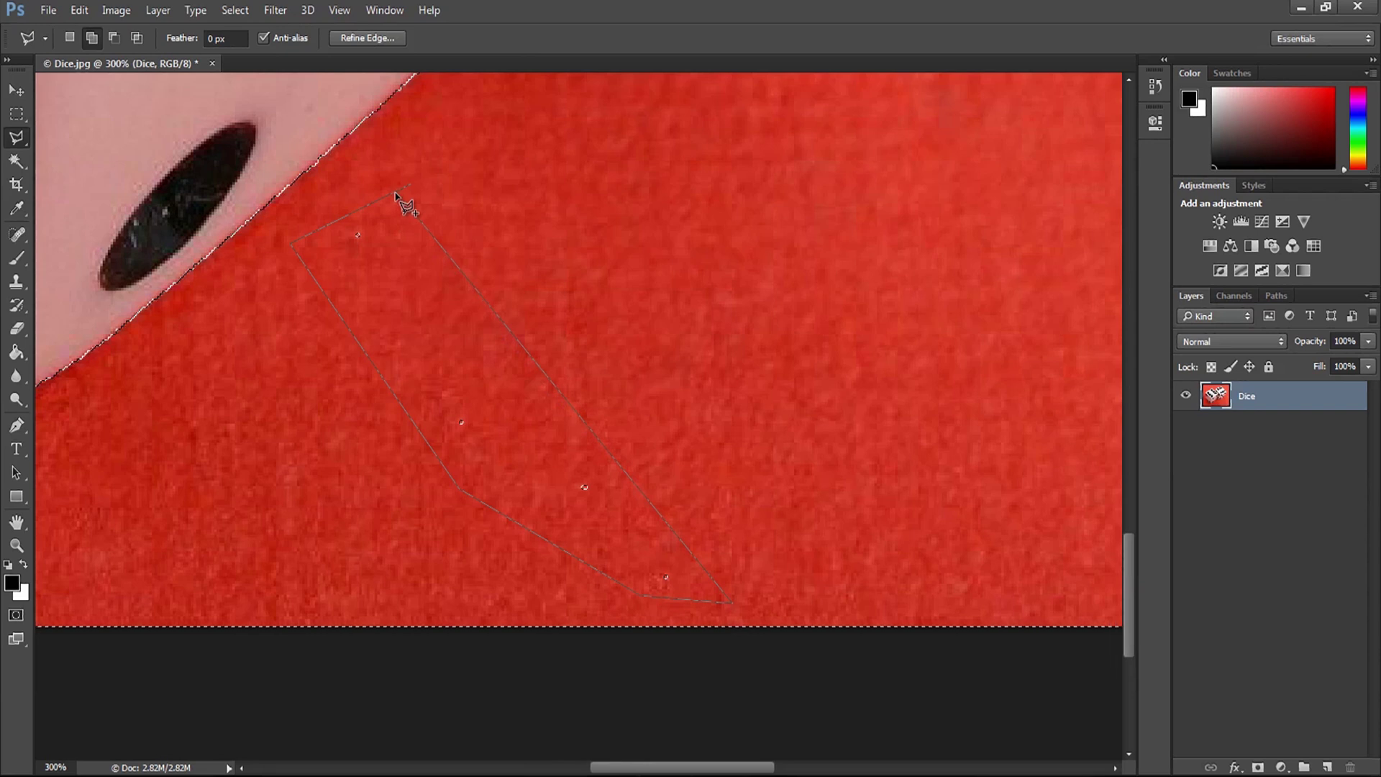
key("Escape")
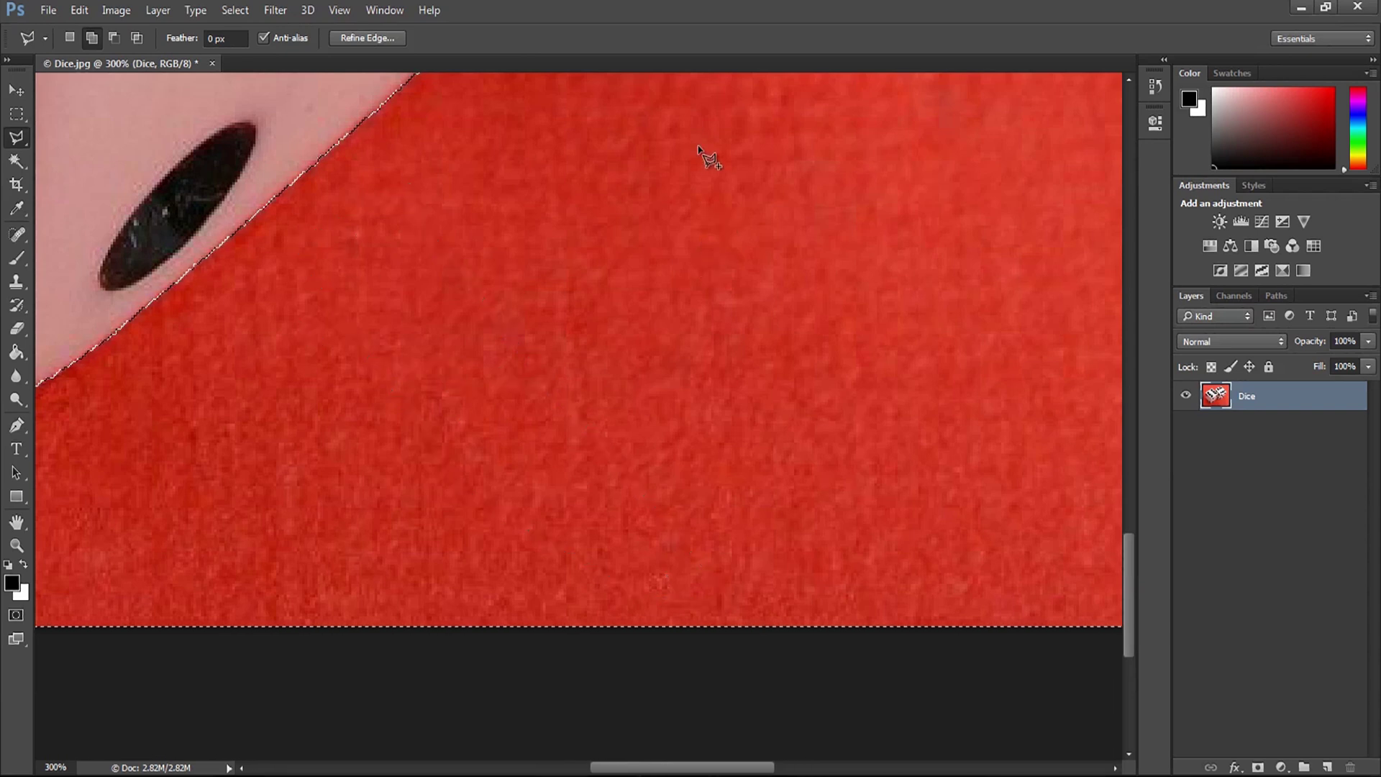
key("space")
mouse_move(697, 135)
left_mouse_down()
mouse_move(676, 464)
mouse_move(572, 474)
left_mouse_up()
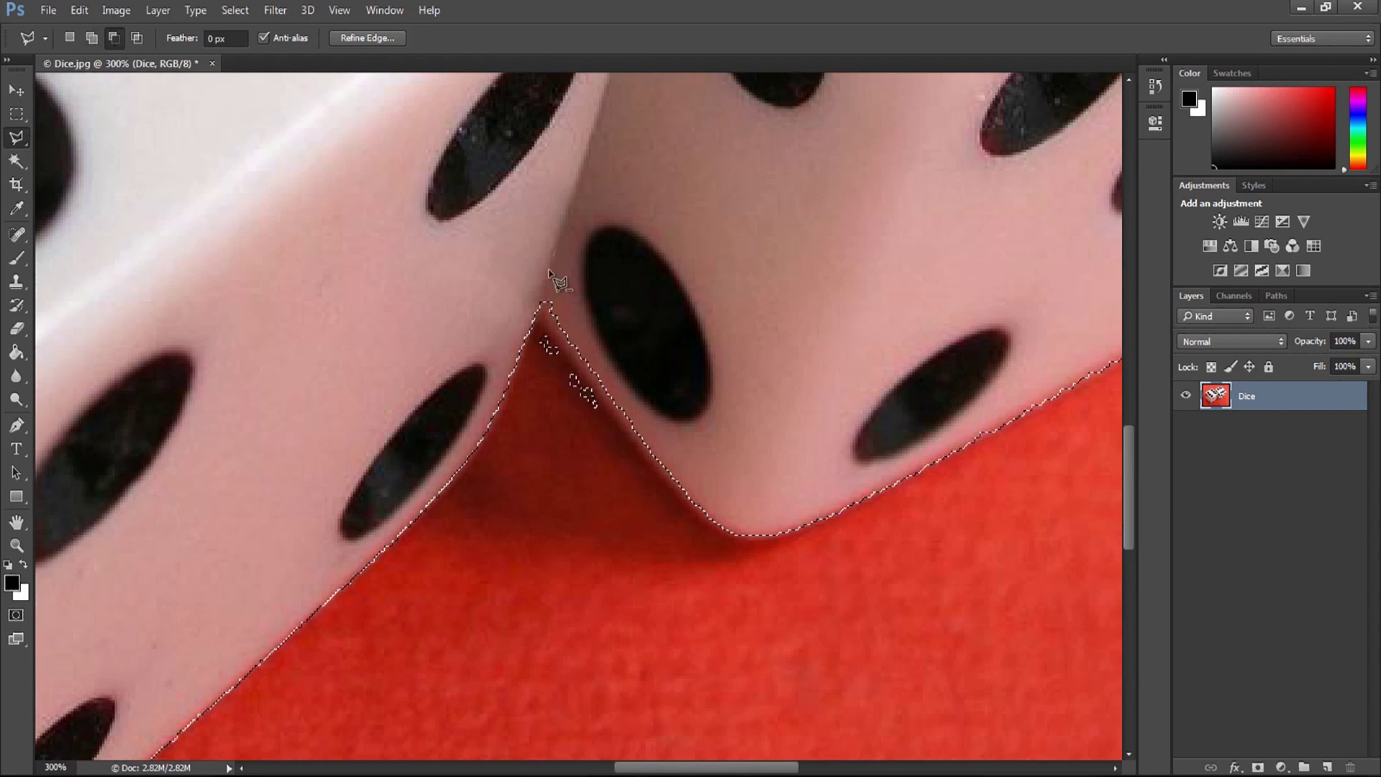
double_click(682, 376)
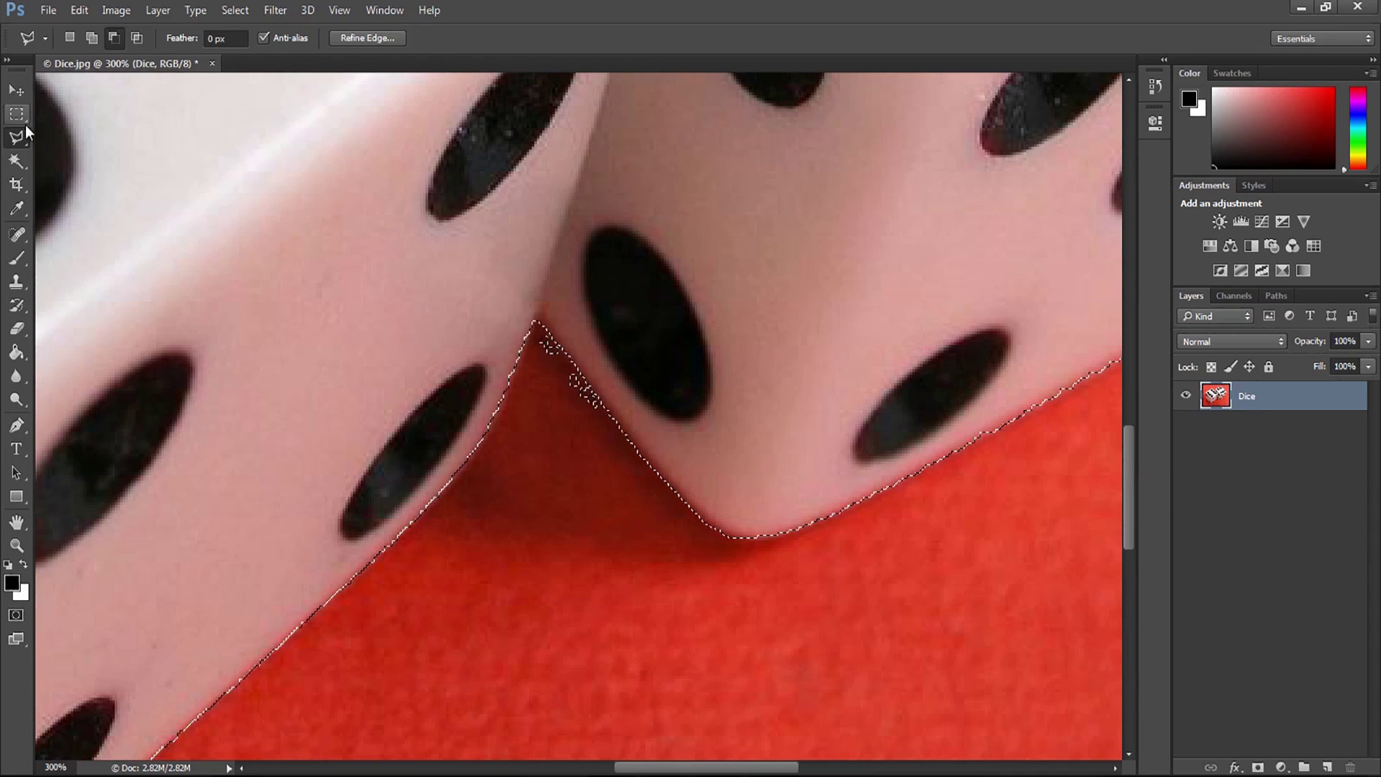
key("ctrl+z")
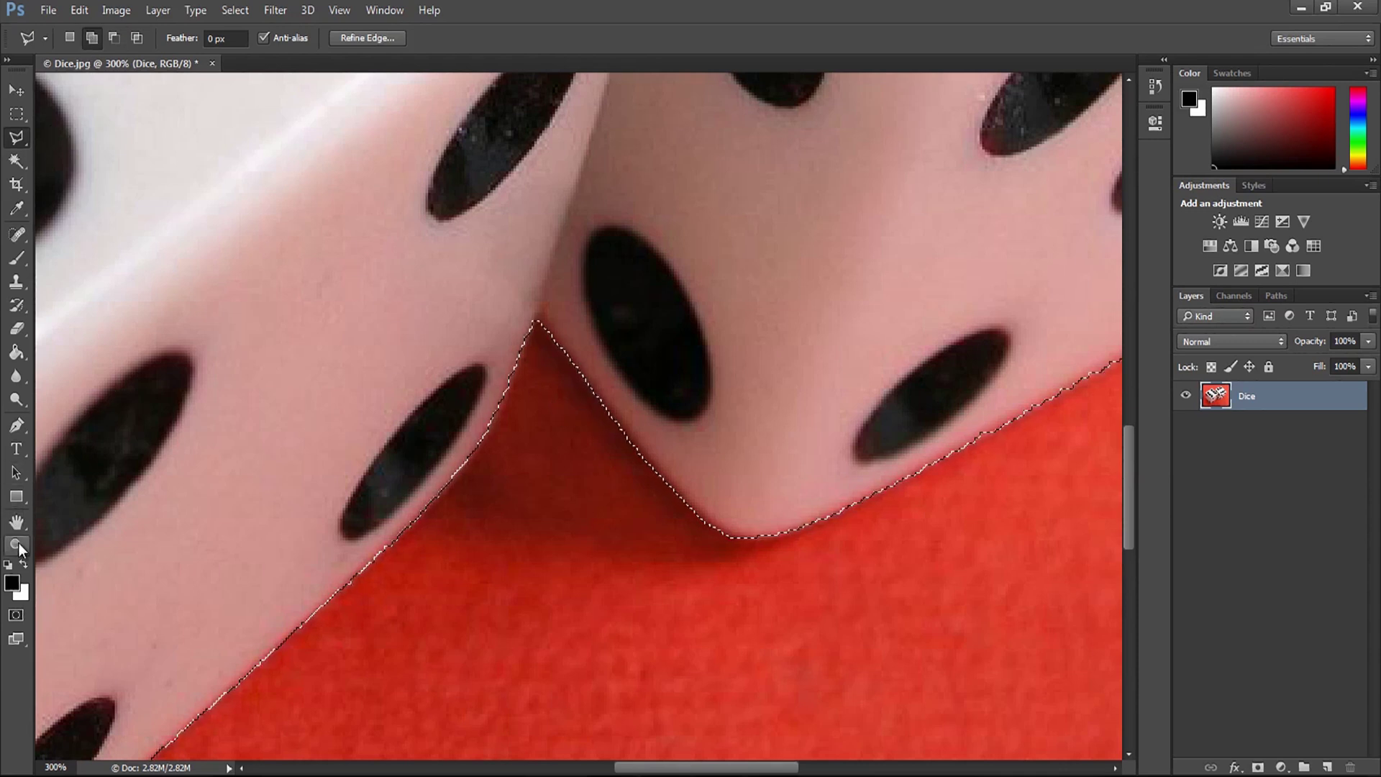
Fit the whole dice photo back on screen
left_click(18, 543)
left_click(436, 38)
left_click(494, 38)
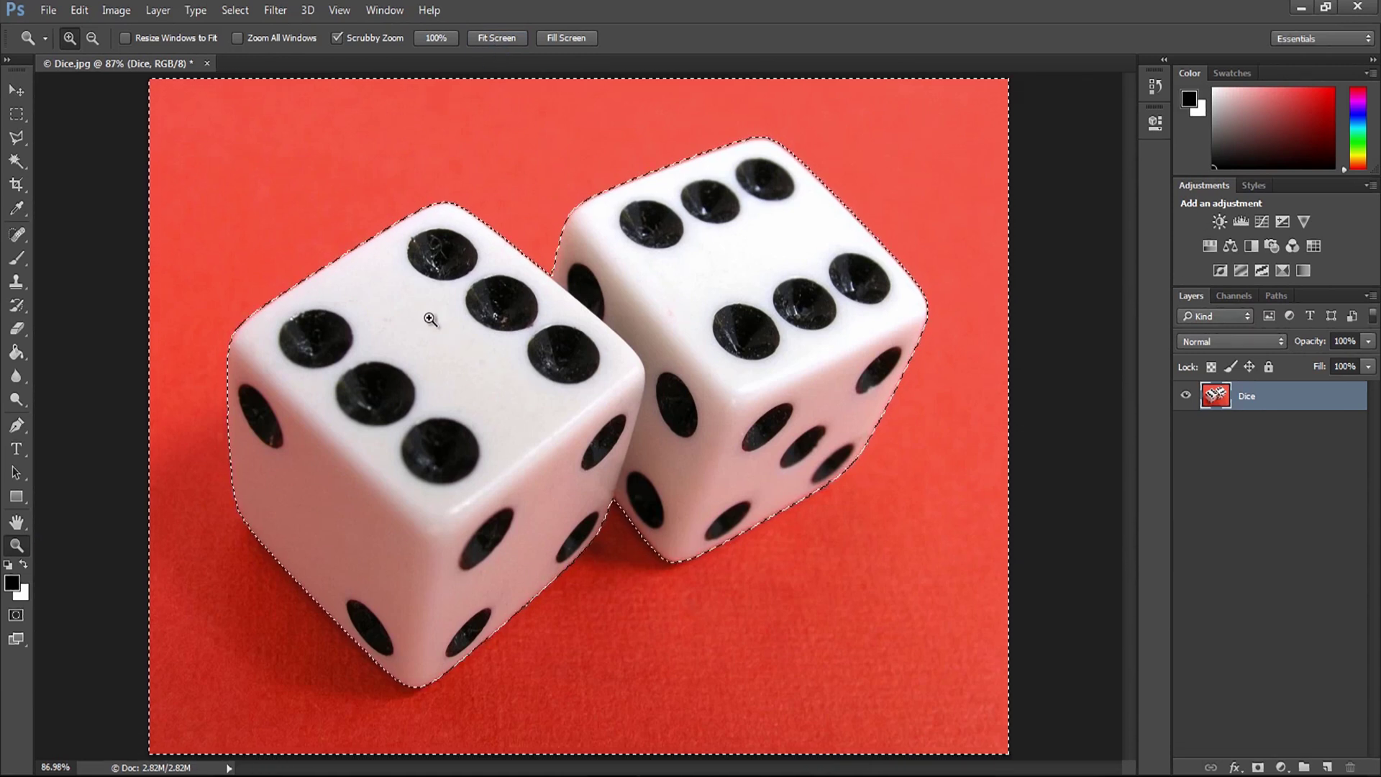
Refine the background selection's edge with Smooth 25 and a slight feather
left_click(236, 10)
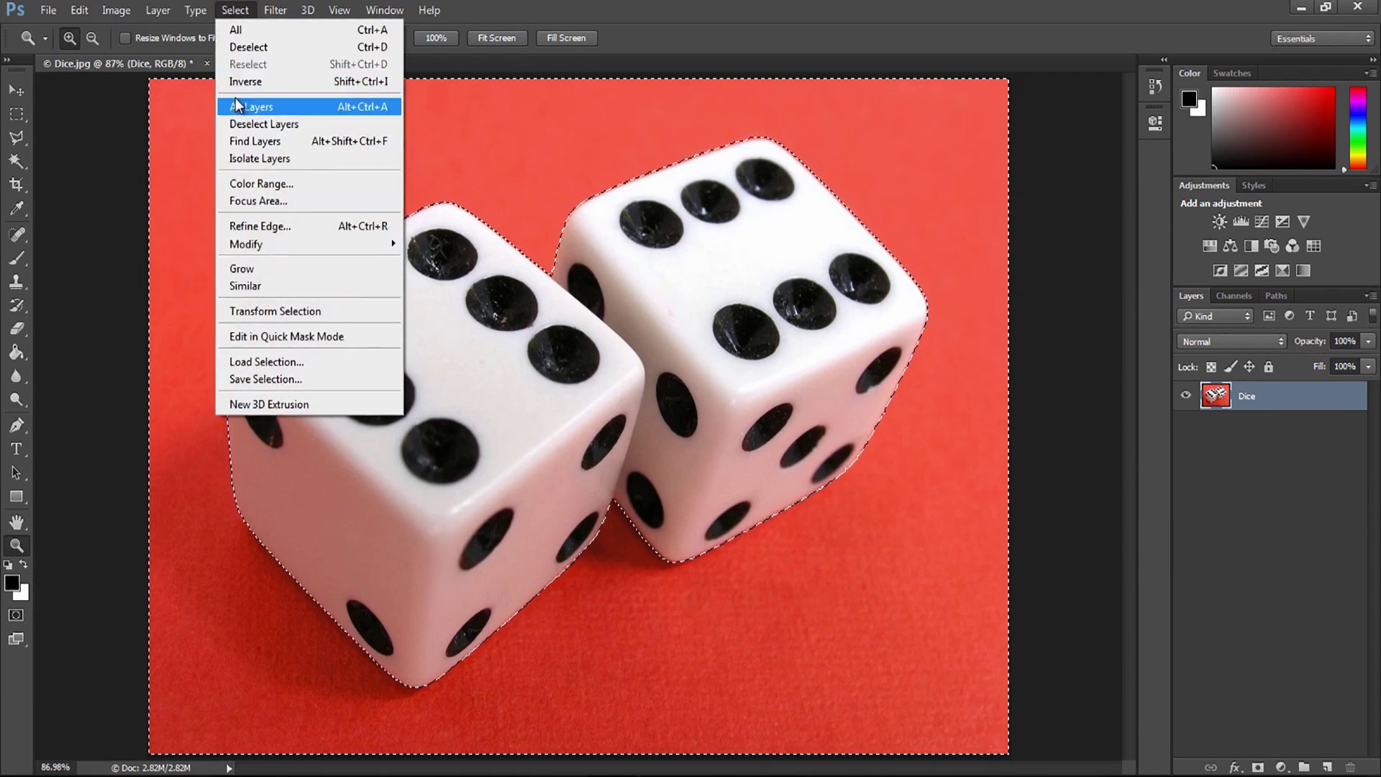
left_click(259, 226)
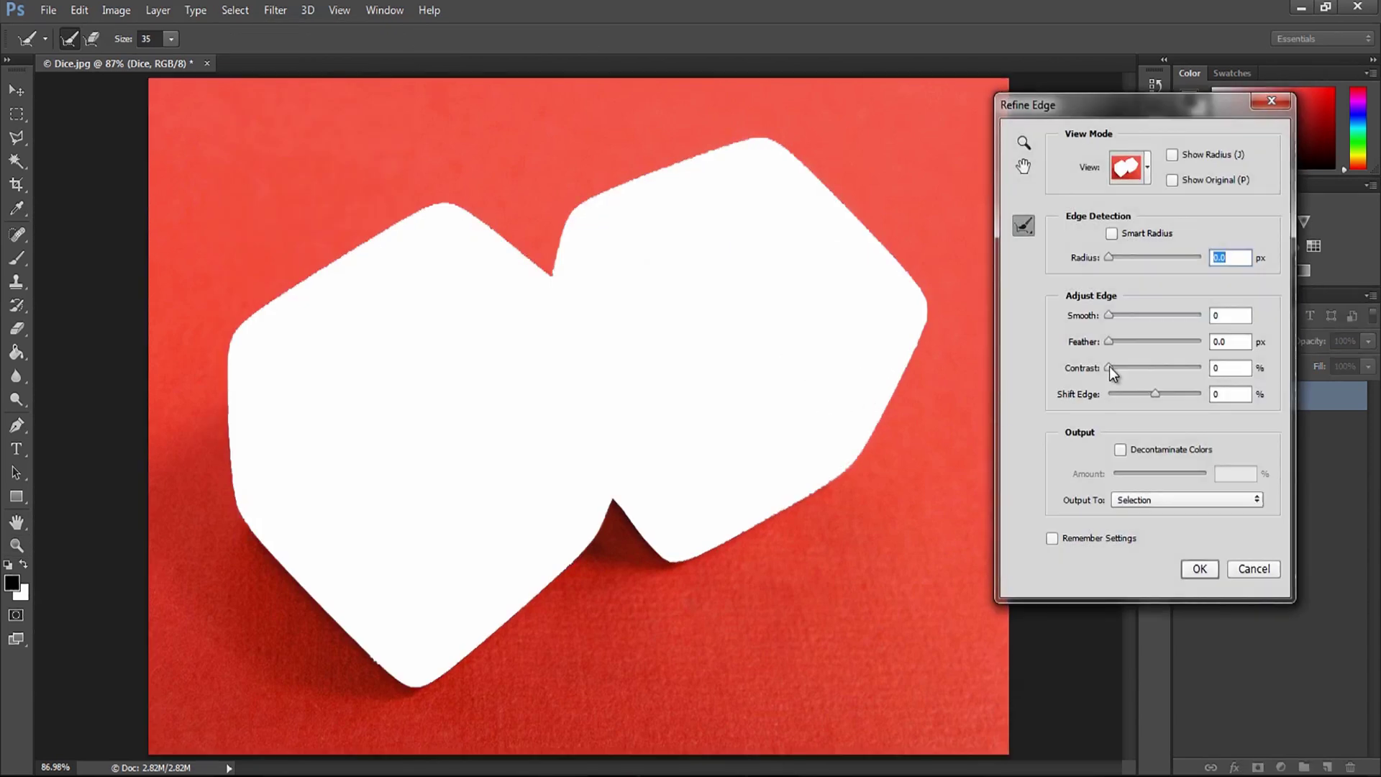
mouse_move(1112, 316)
left_mouse_down()
mouse_move(1132, 317)
mouse_move(1117, 342)
left_mouse_up()
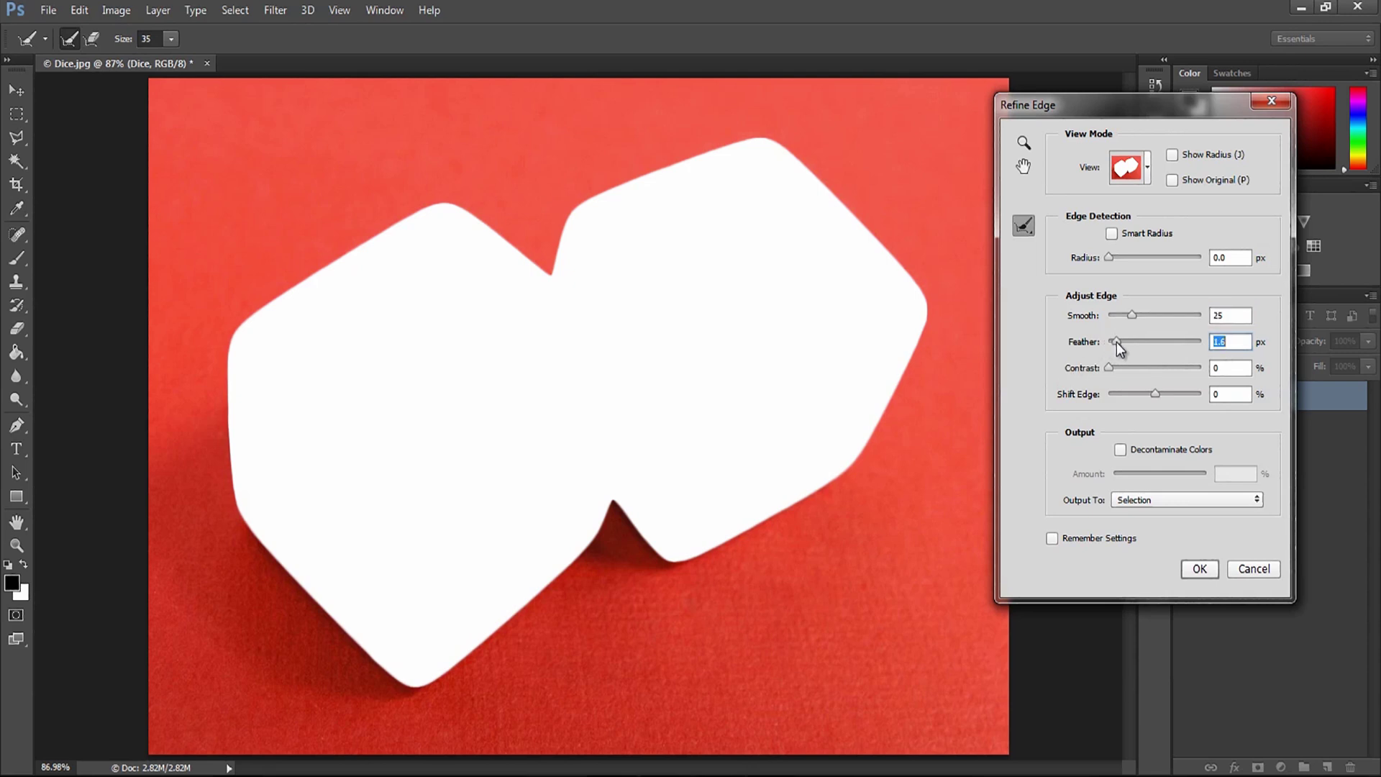
left_click(1200, 570)
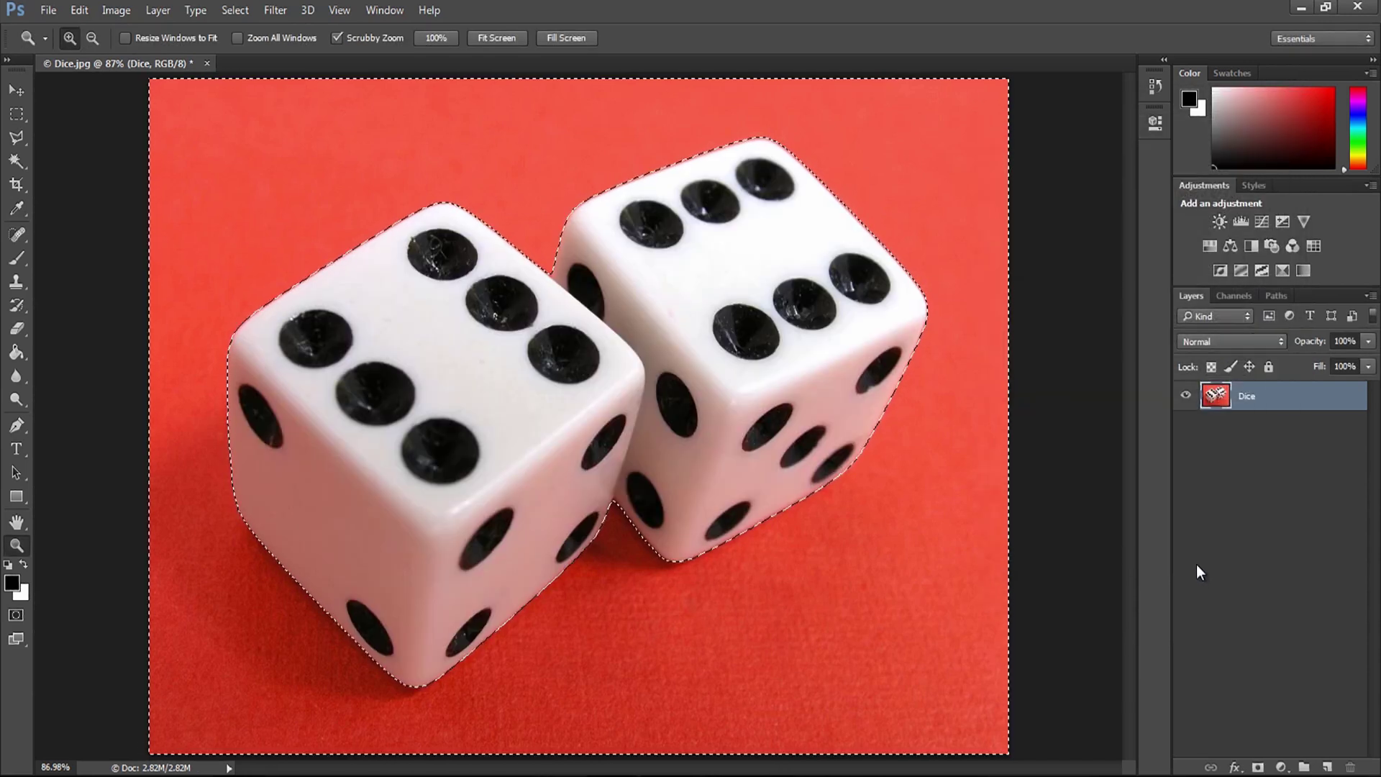
Delete the selected red background to transparency and deselect
key("Delete")
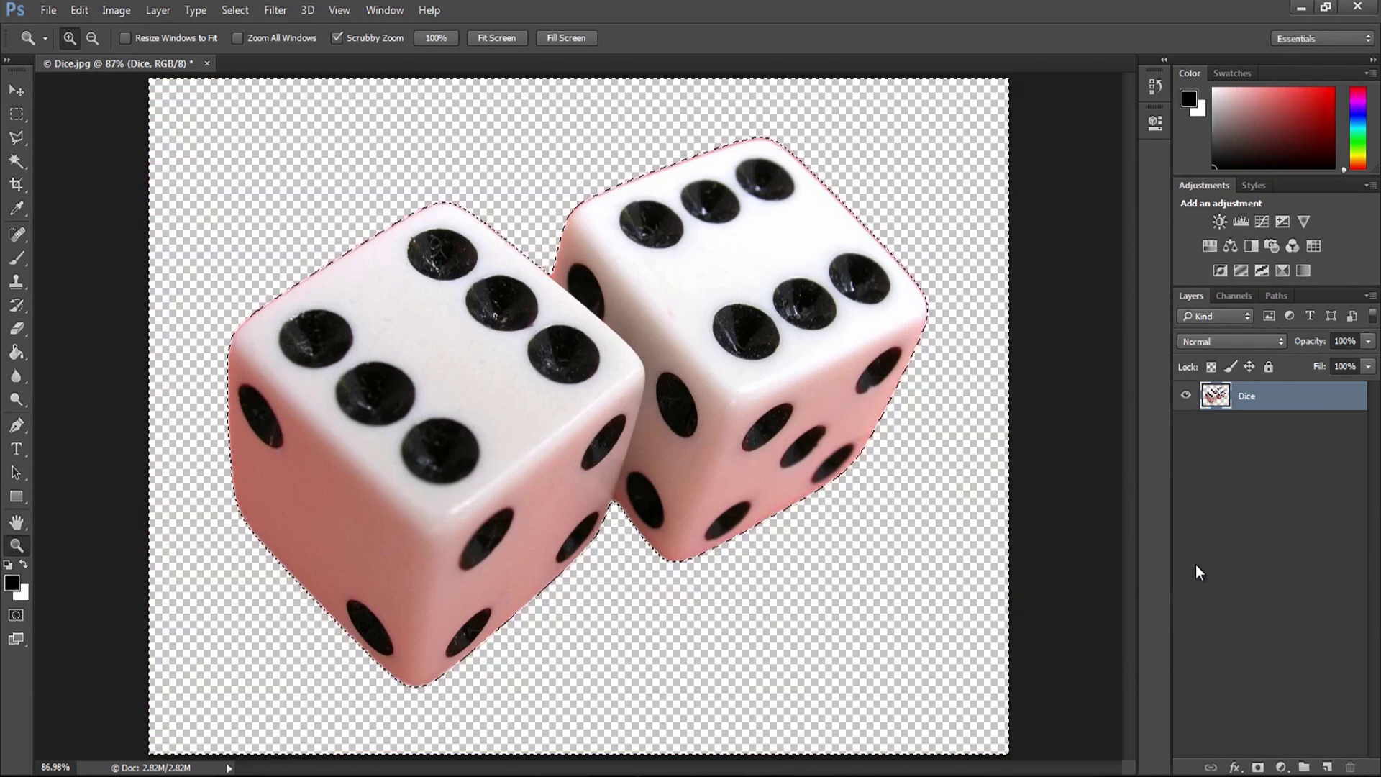
left_click(236, 10)
left_click(243, 47)
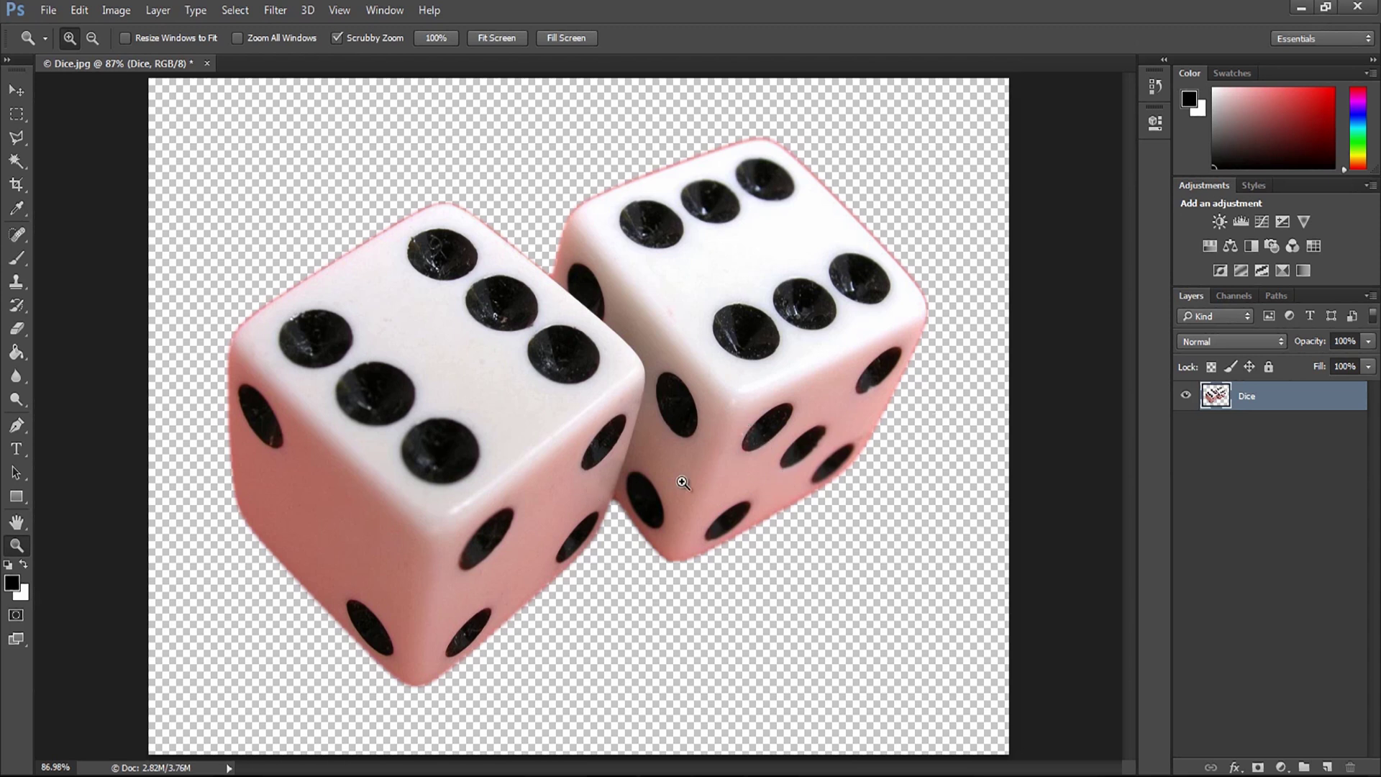
Add a Hue/Saturation adjustment with Saturation -74 to the dice, then open Bird.JPG
left_click(1209, 246)
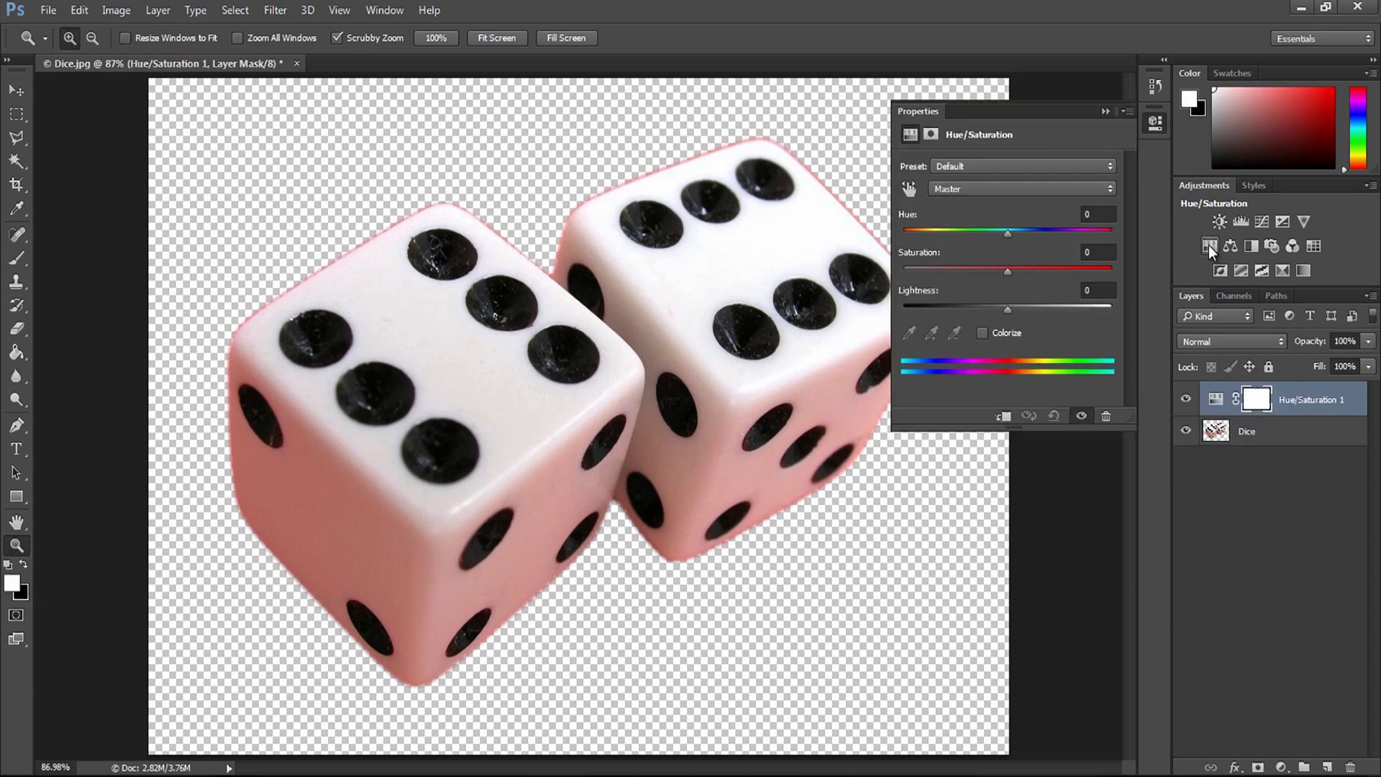
left_click_drag(1004, 272, 973, 272)
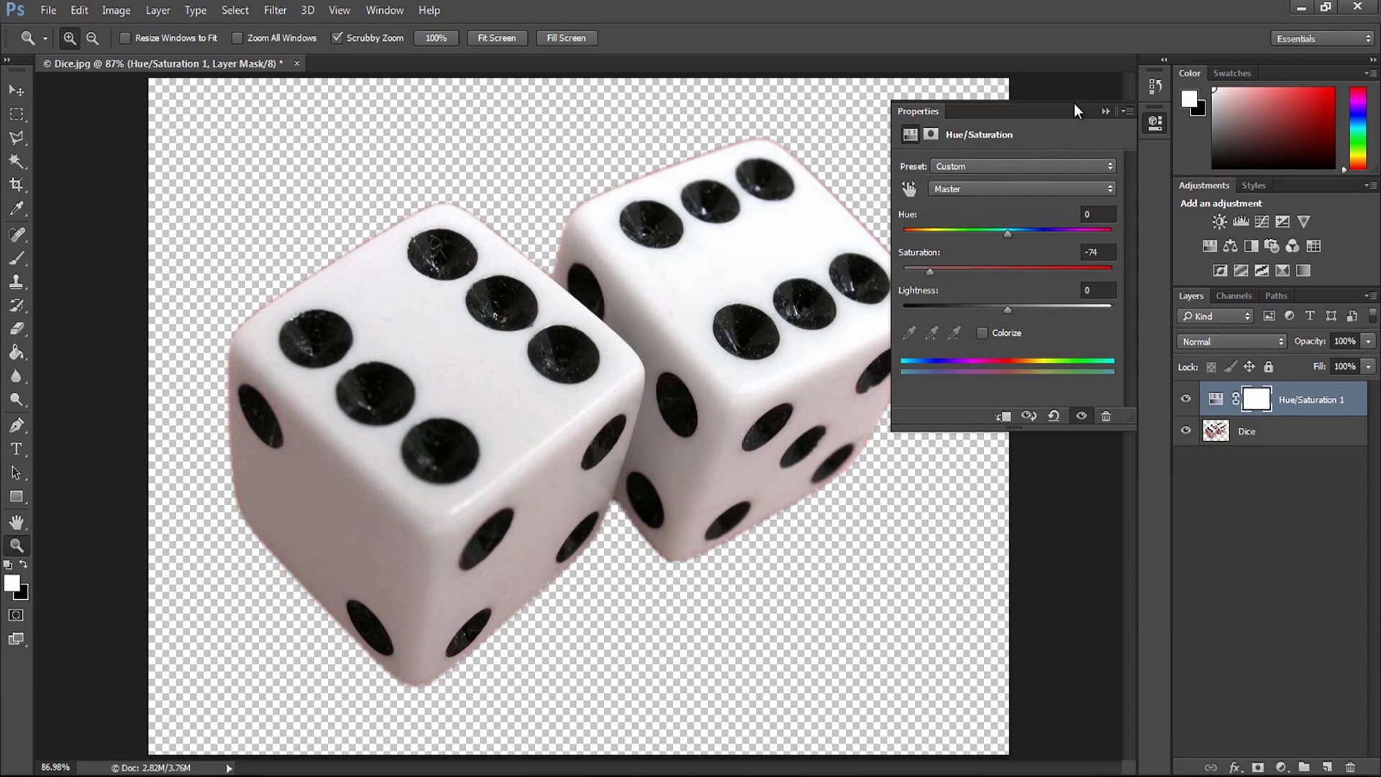
left_click(1105, 112)
left_click(1248, 395, "ctrl")
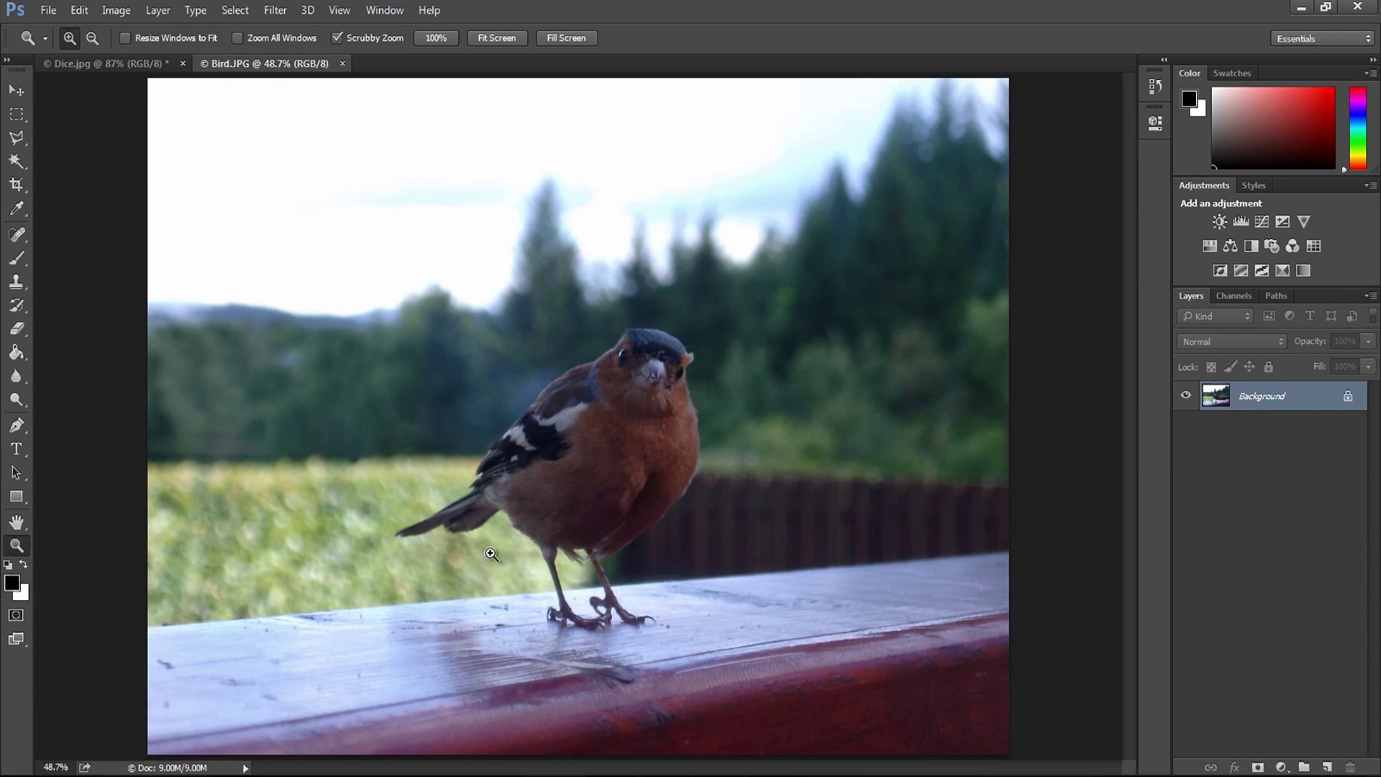
Zoom in and trace the bird's back, crown and beak tip with the Polygonal Lasso
left_click(17, 138)
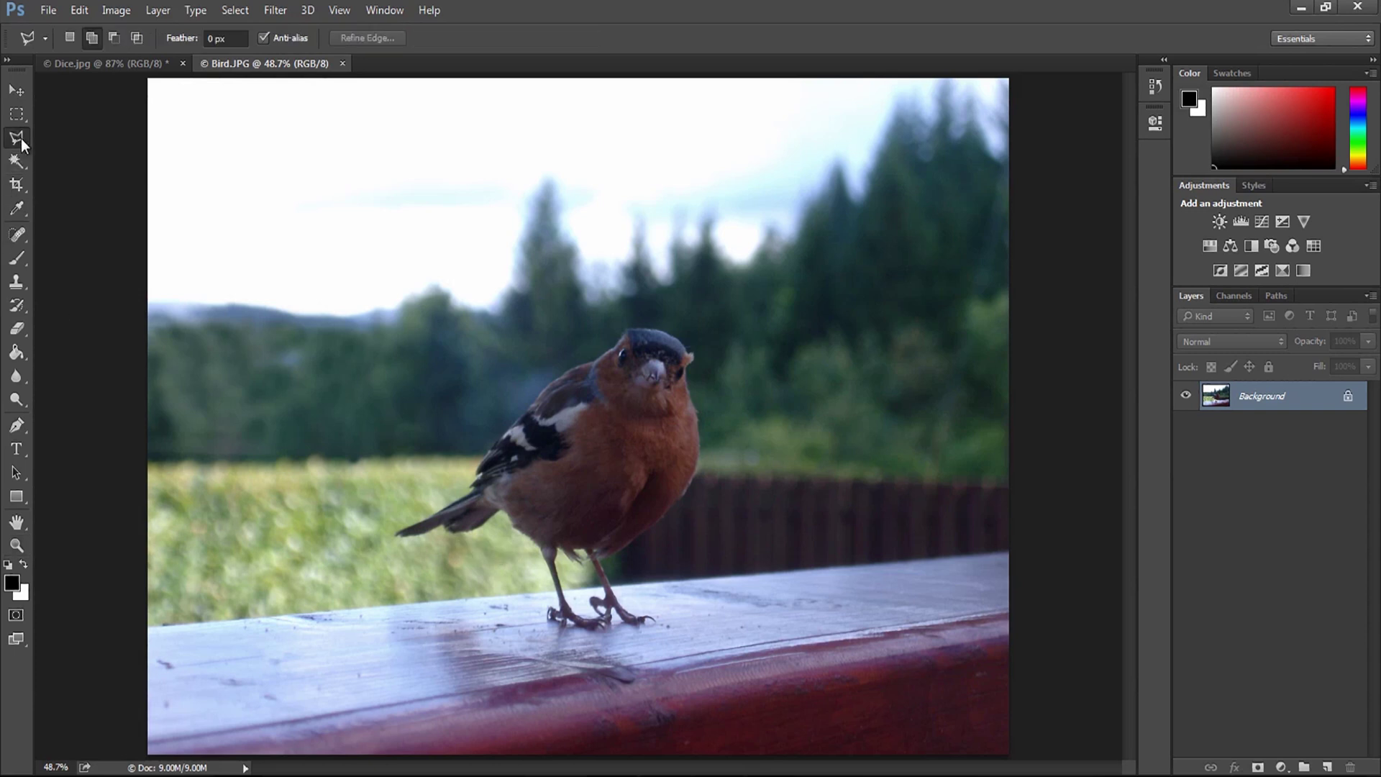
left_click(23, 544)
left_click_drag(571, 388, 554, 350)
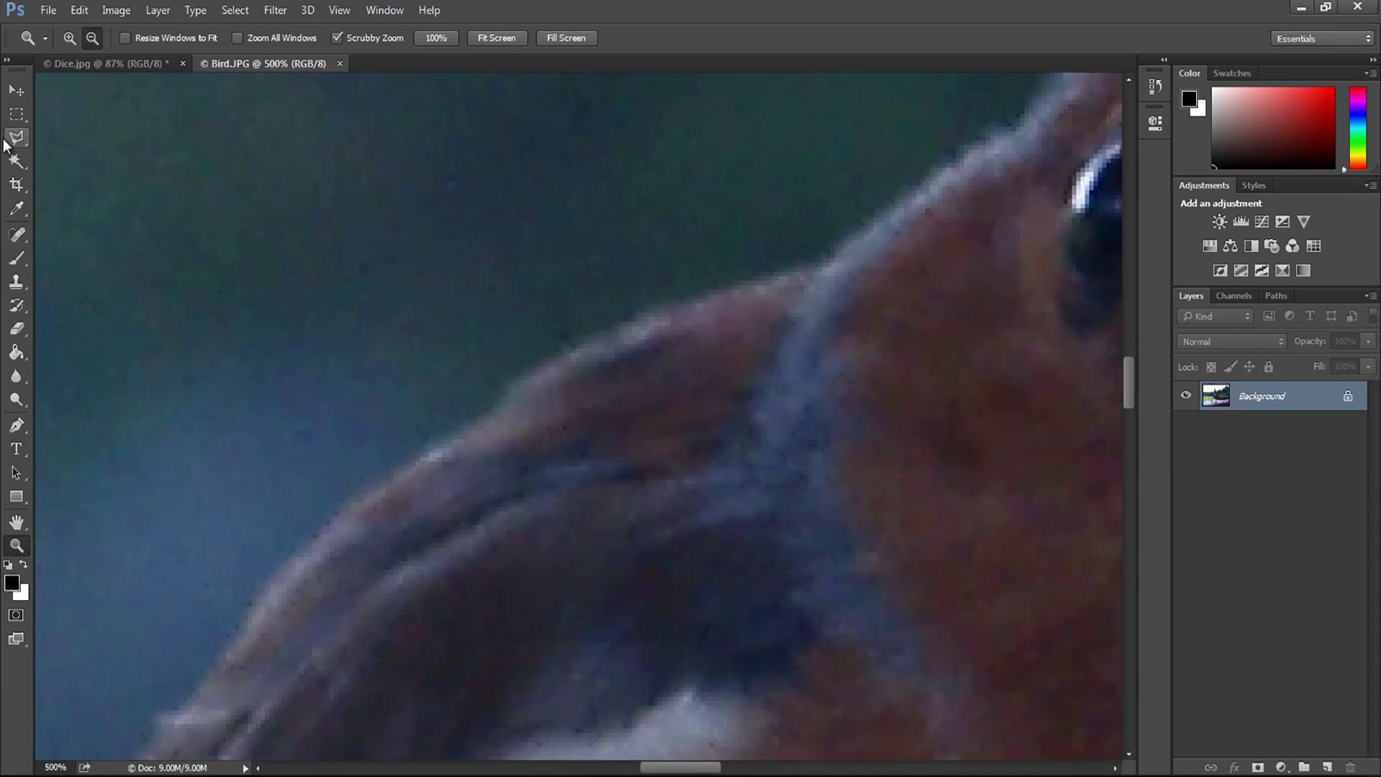
key("l")
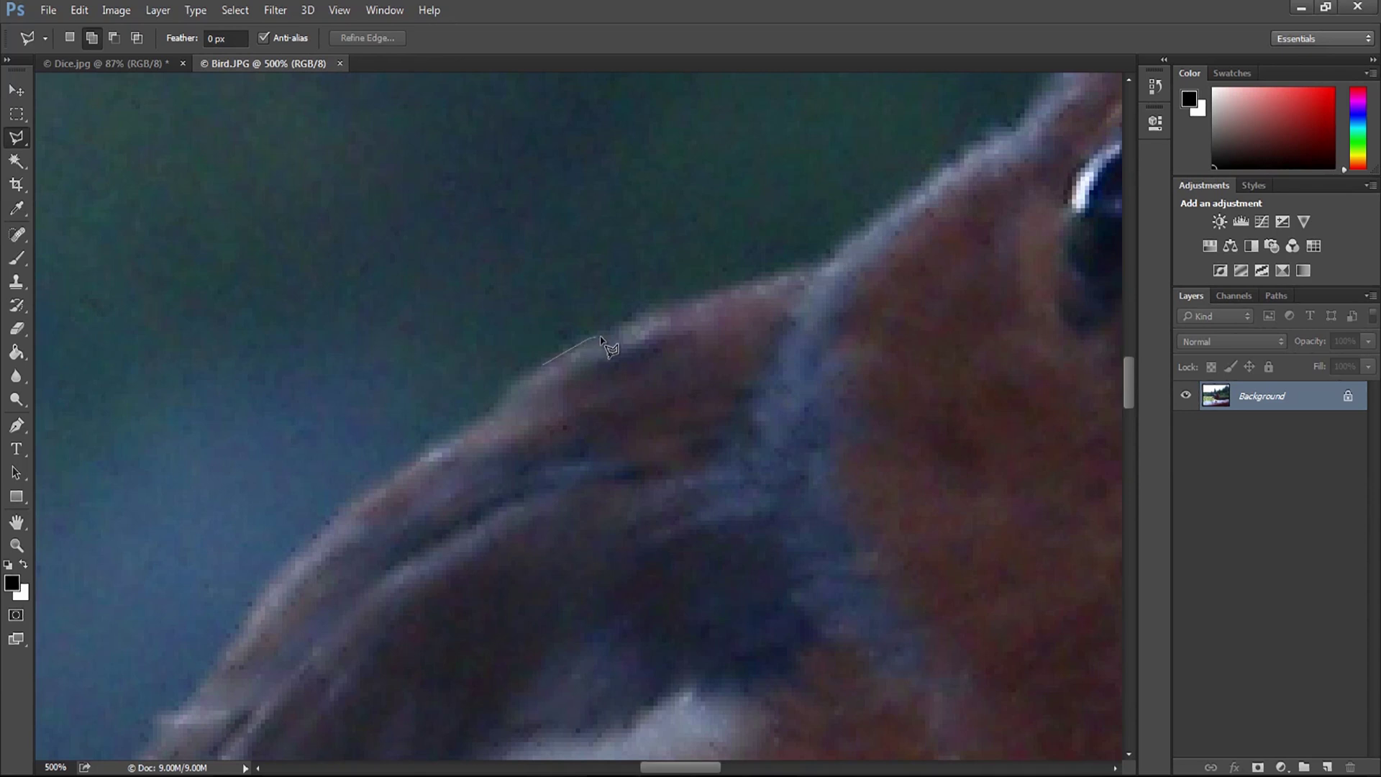
left_click(626, 323)
left_click(687, 298)
left_click_drag(818, 240, 432, 324)
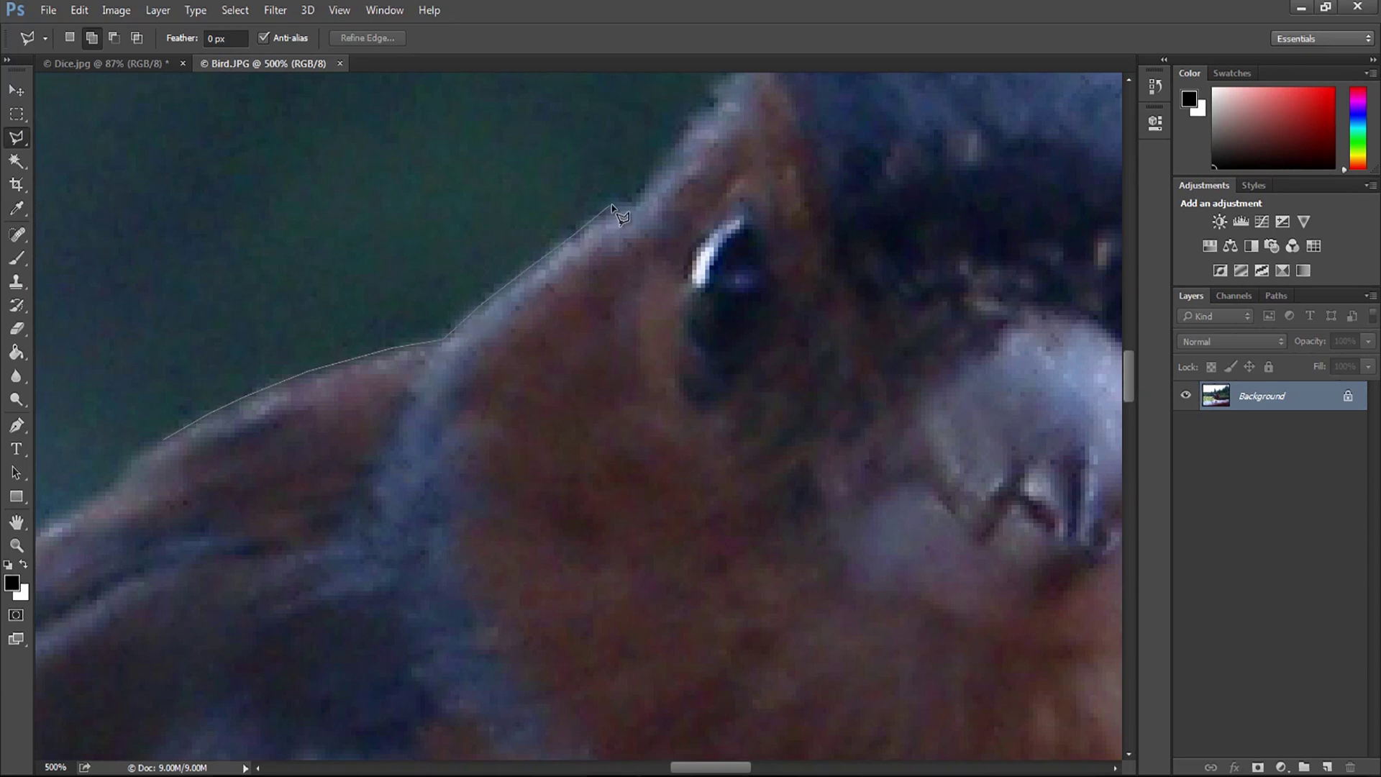
left_click_drag(686, 148, 454, 356)
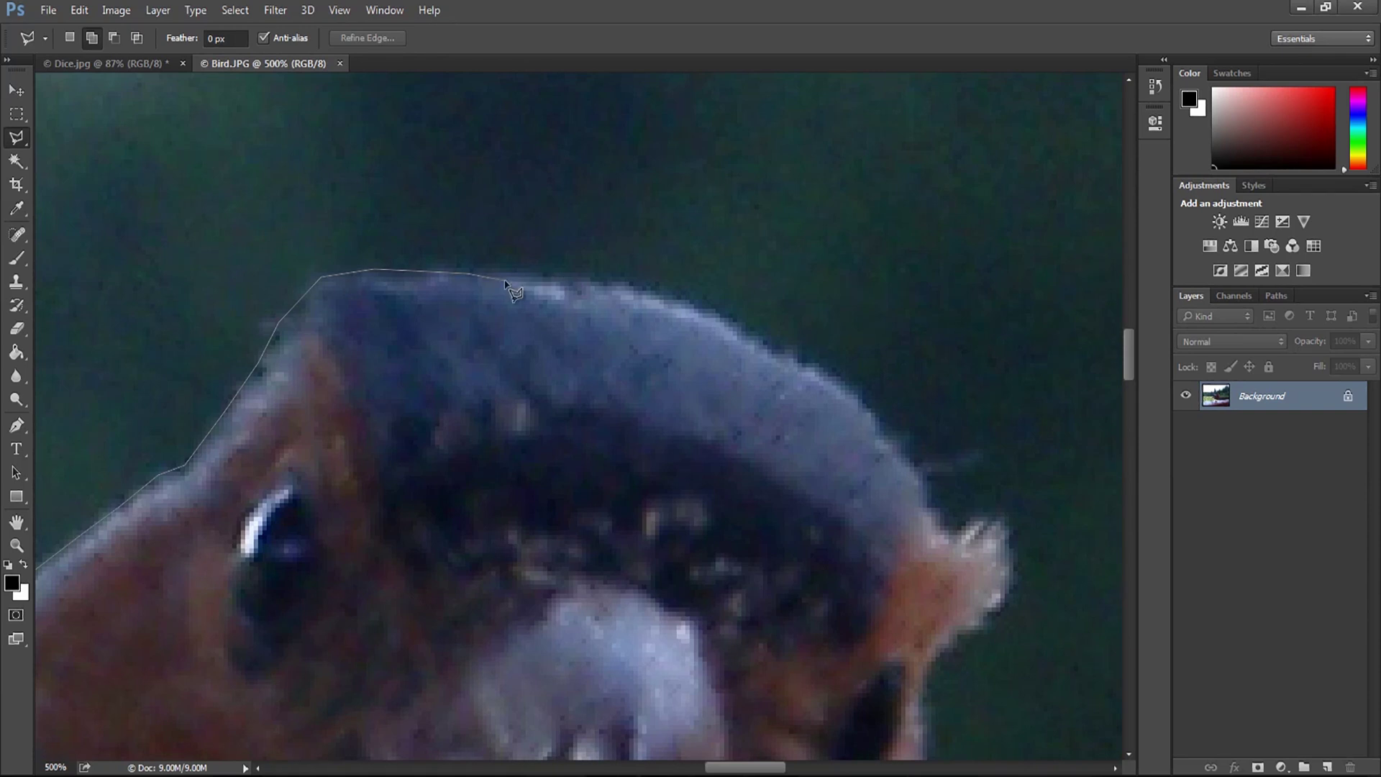
left_click_drag(863, 216, 486, 356)
Extend the outline around the bird's feet and claws, then back to the body and tail
left_click_drag(755, 648, 755, 215)
left_click_drag(755, 593, 756, 270)
left_click(951, 550)
left_click(745, 593)
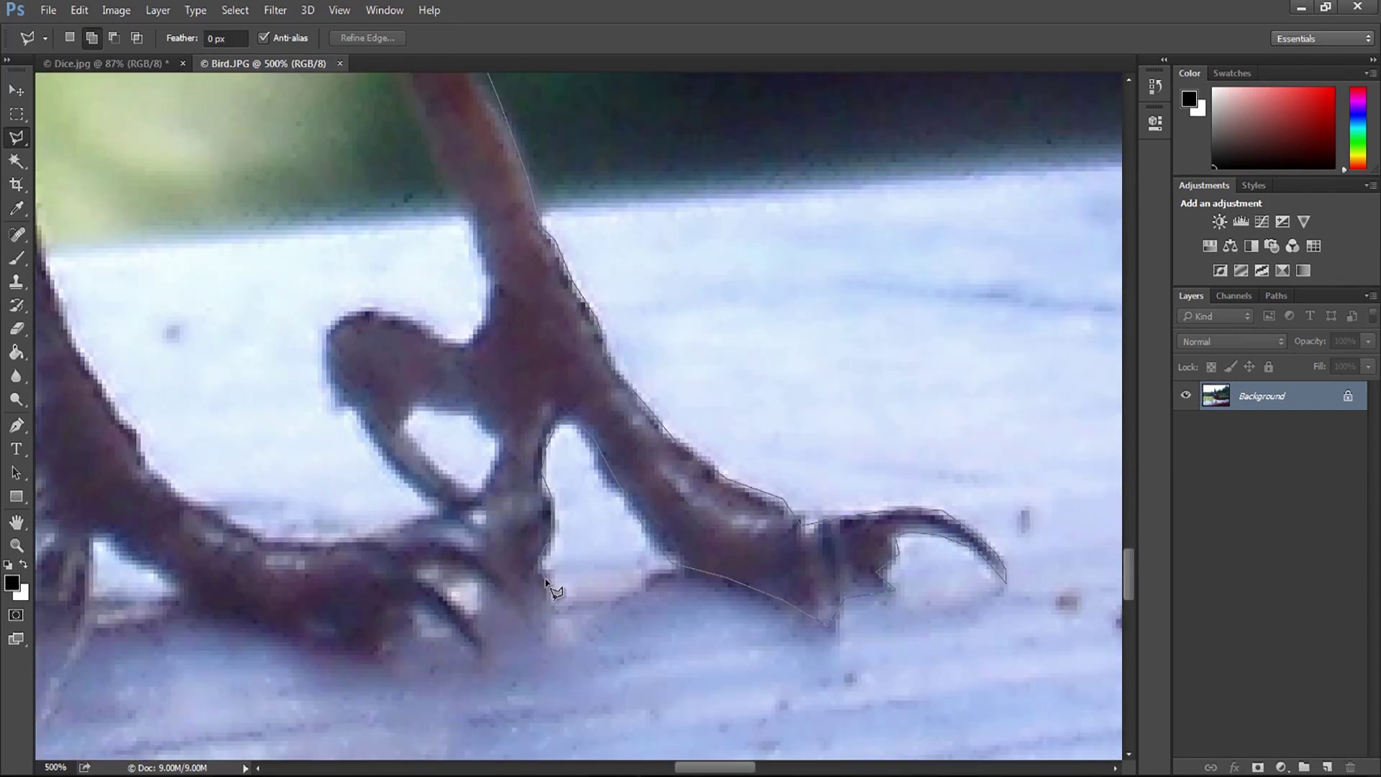
left_click(476, 583)
left_click_drag(485, 582, 863, 356)
left_click(443, 337)
left_click_drag(432, 216, 756, 647)
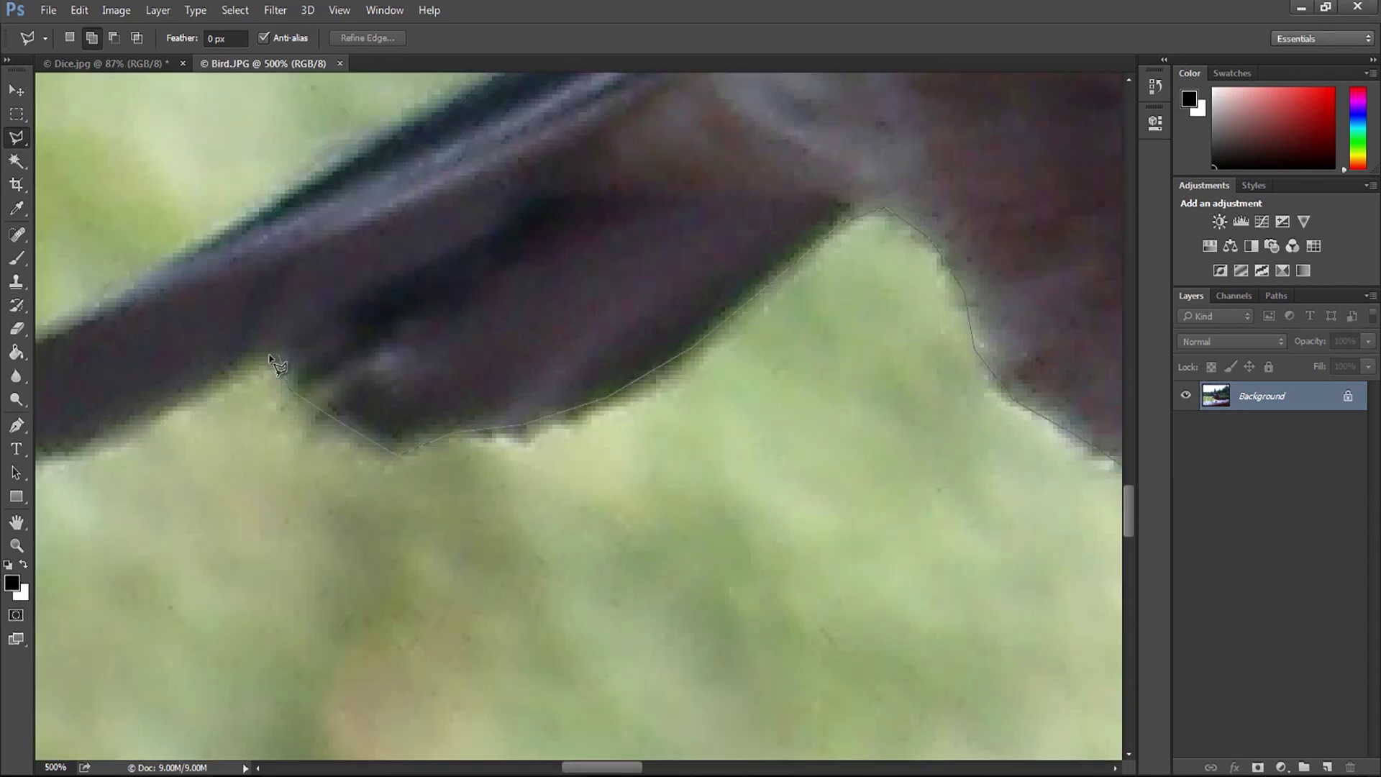
left_click_drag(432, 269, 756, 593)
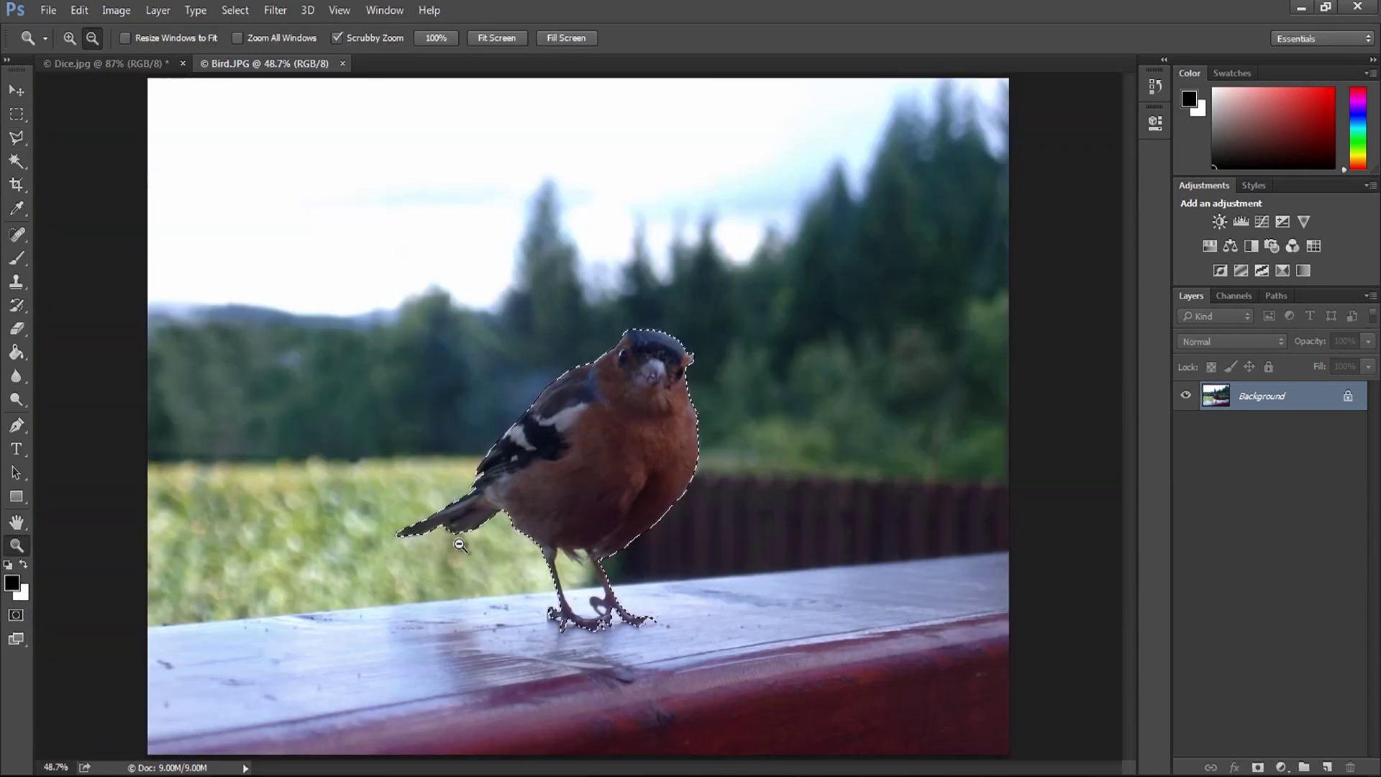
Subtract the background gap between the bird's legs with the Polygonal Lasso, then fit the photo on screen
left_click_drag(604, 605, 670, 605)
left_click(22, 138)
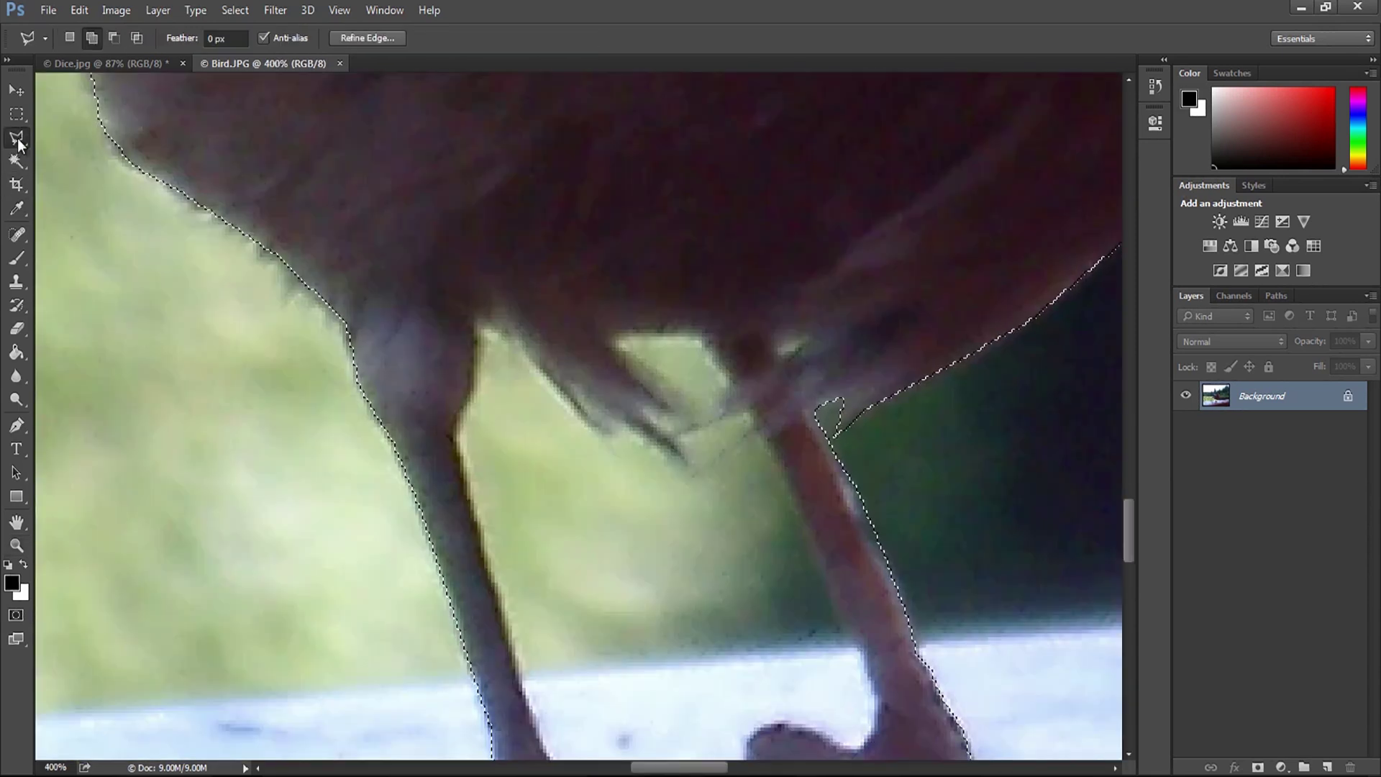
left_click(116, 38)
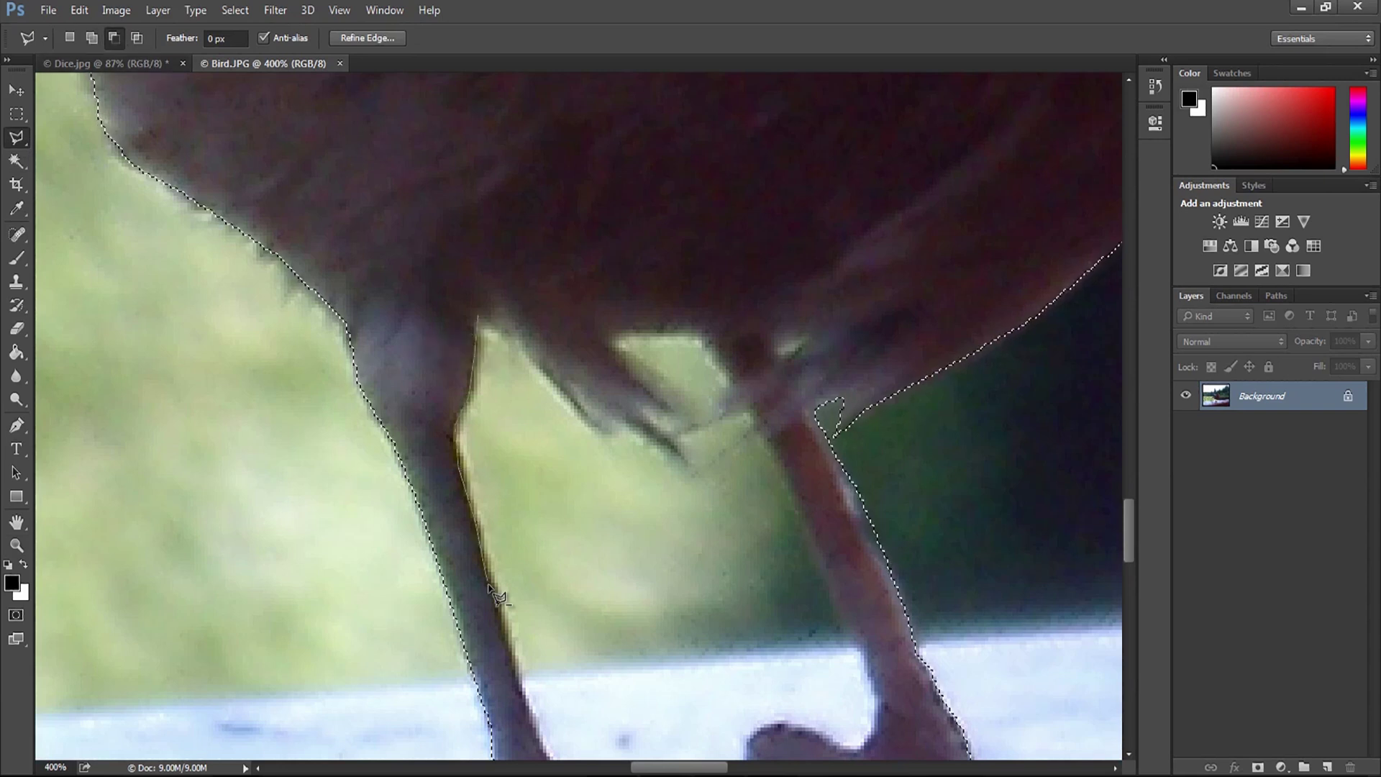
scroll(496, 604, "down", 3)
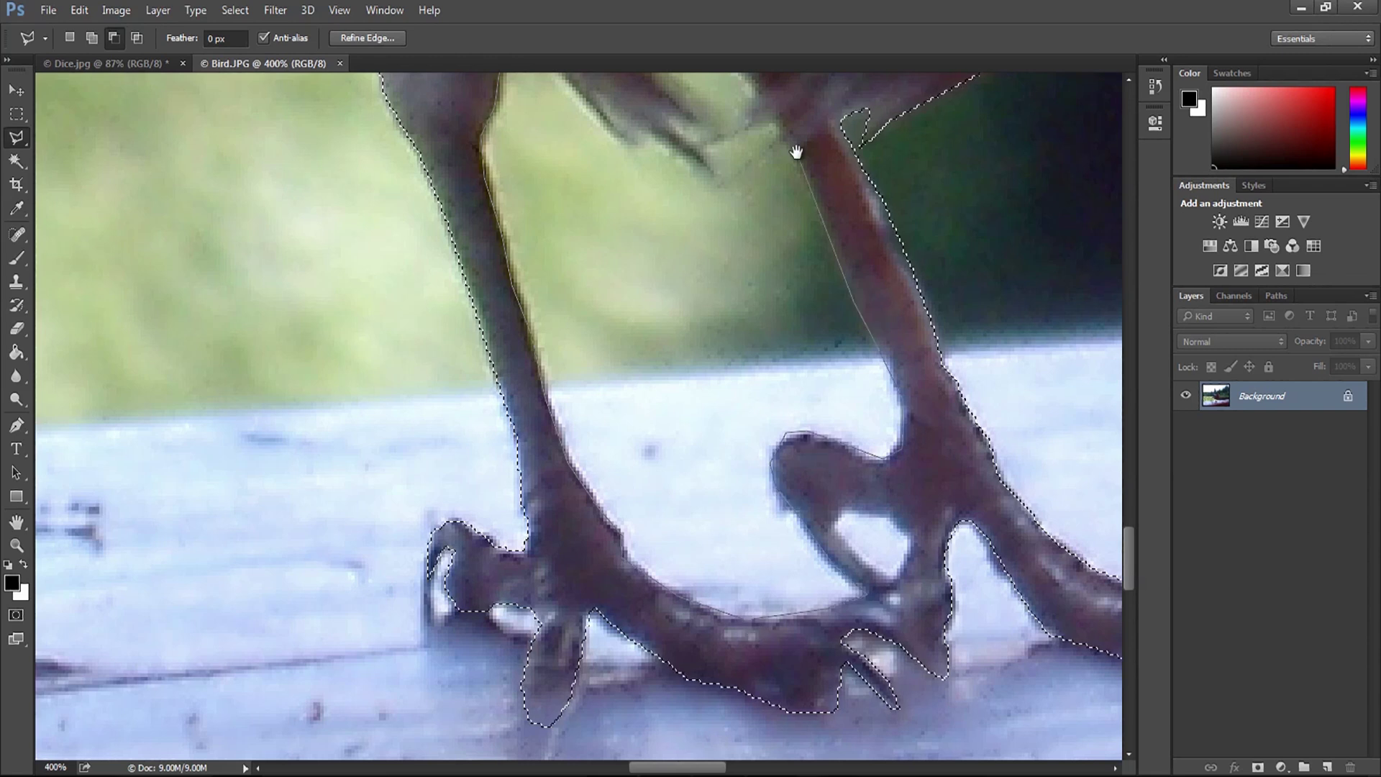
scroll(853, 324, "up", 3)
left_click(853, 303)
left_click(787, 325)
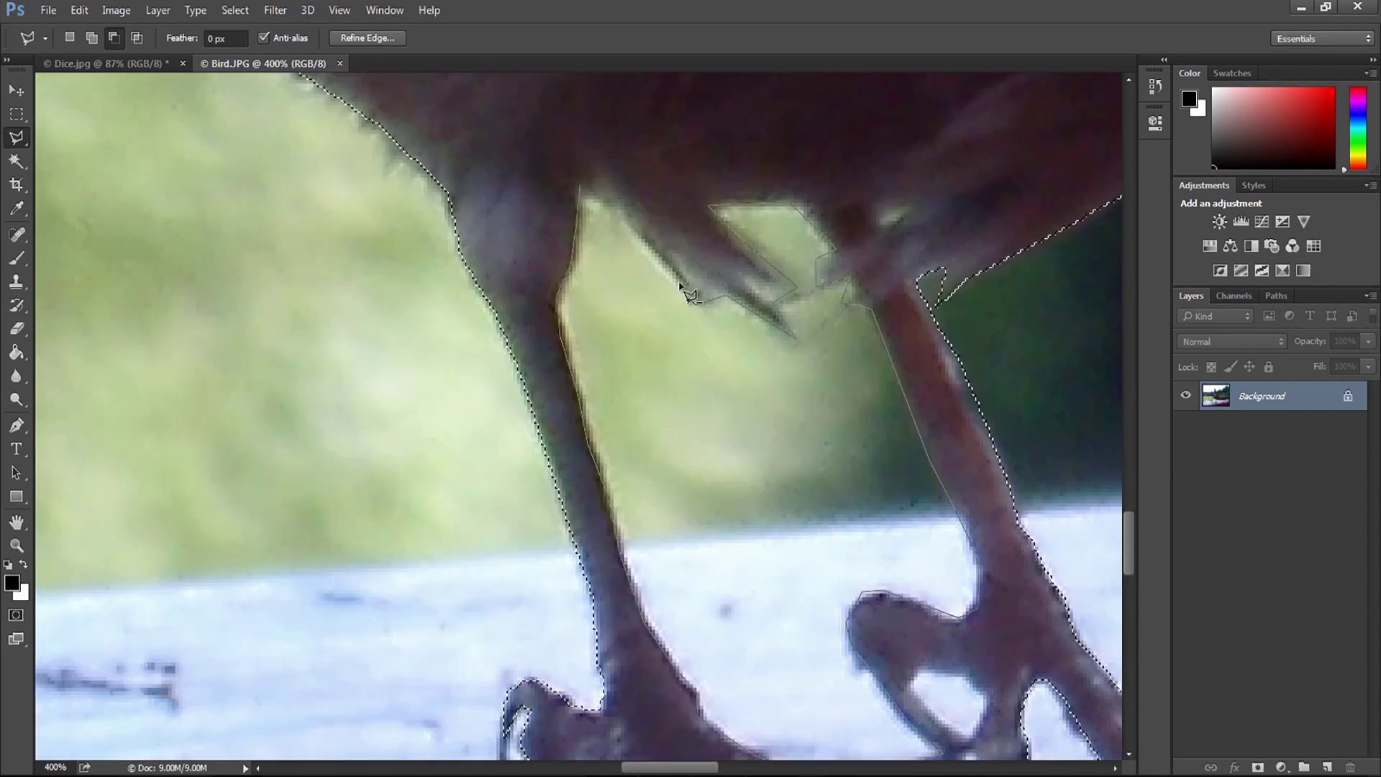
left_click(701, 297)
double_click(588, 195)
scroll(833, 526, "down", 5)
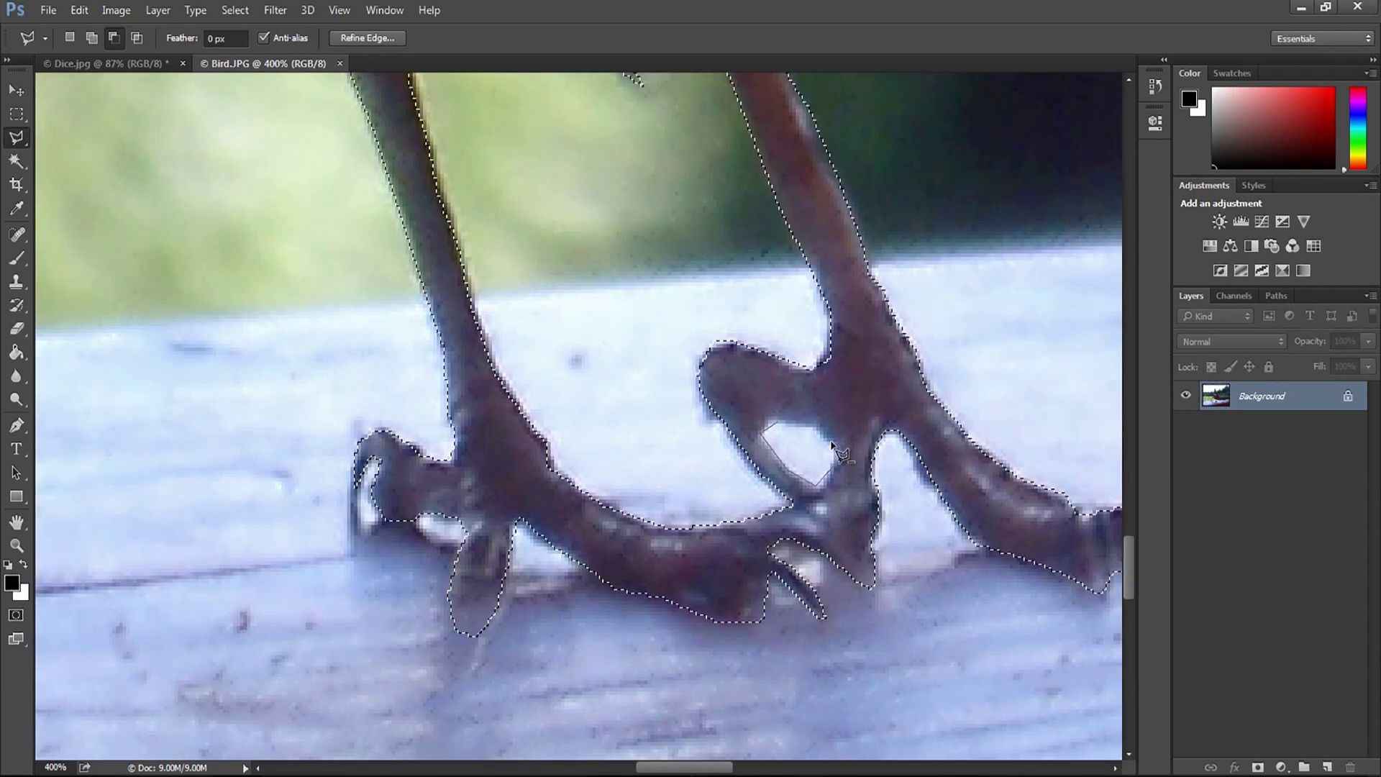
key("ctrl+0")
key("z")
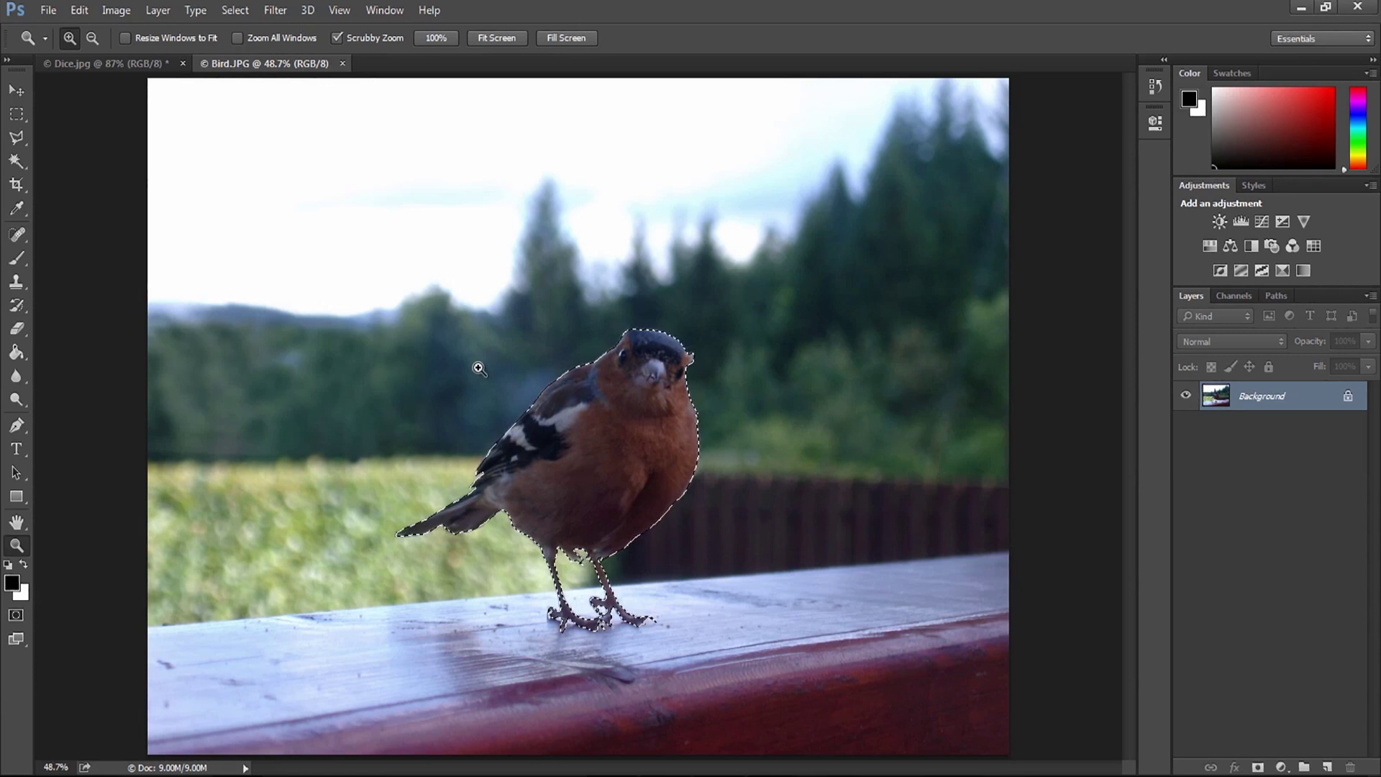
Duplicate the photo to a Background copy and refine the bird selection with Smooth 8, Feather 1.4 px
key("ctrl+j")
left_click(236, 10)
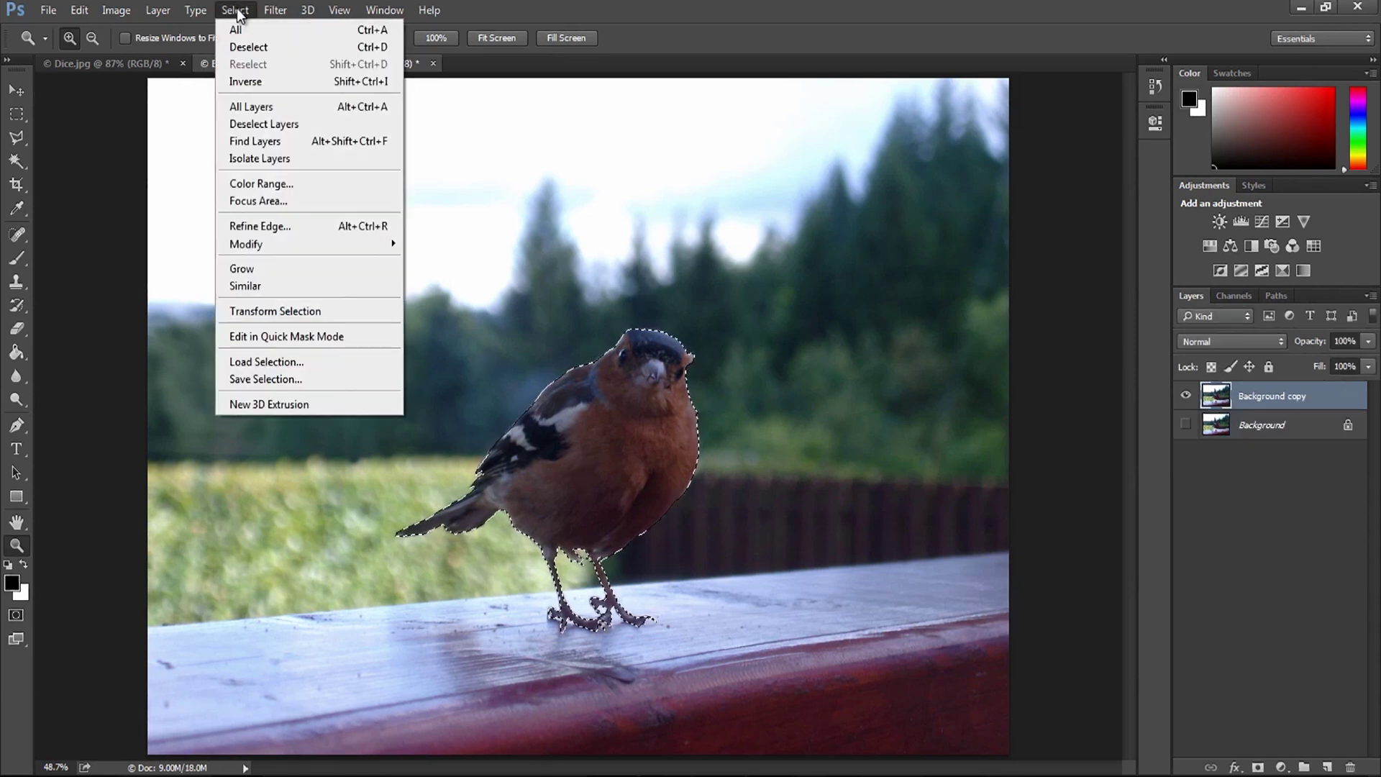
left_click(259, 226)
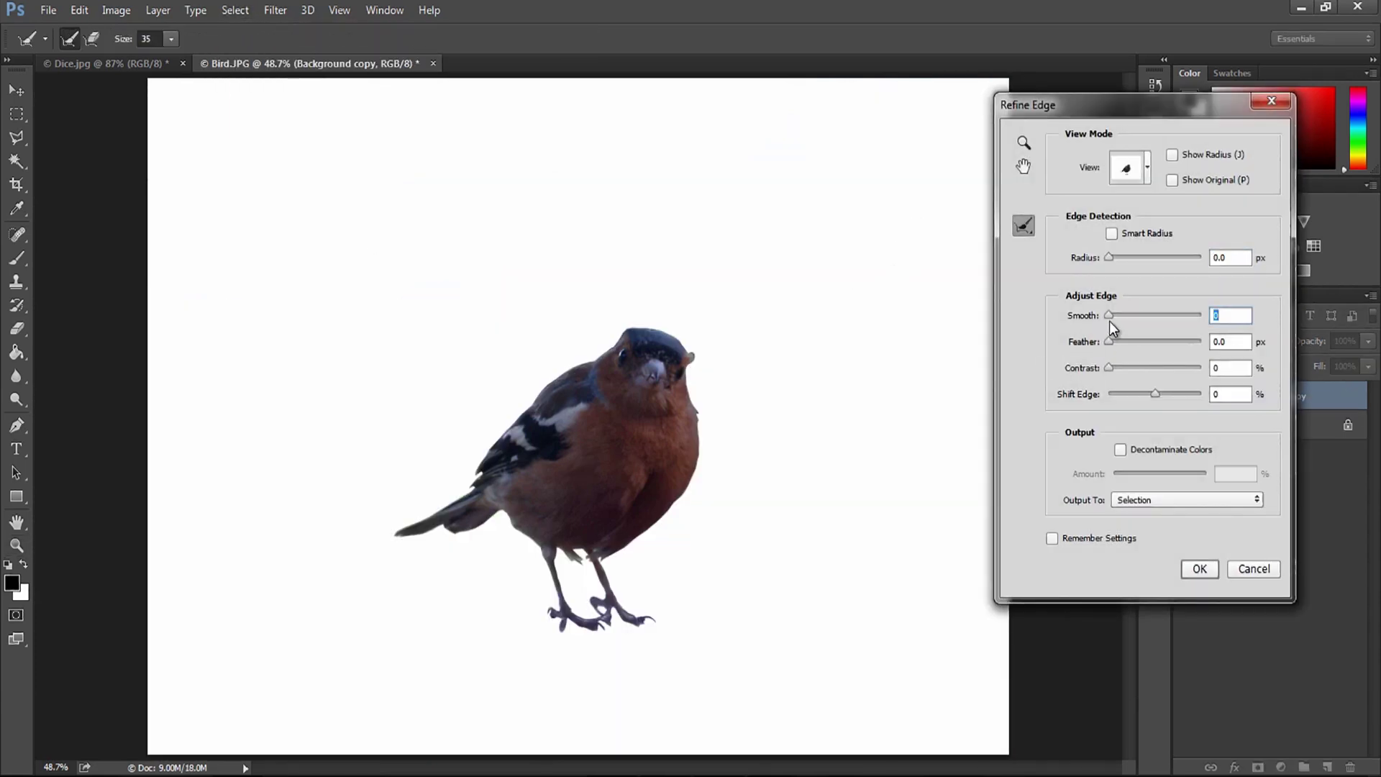
left_click_drag(1110, 341, 1115, 343)
left_click(1200, 568)
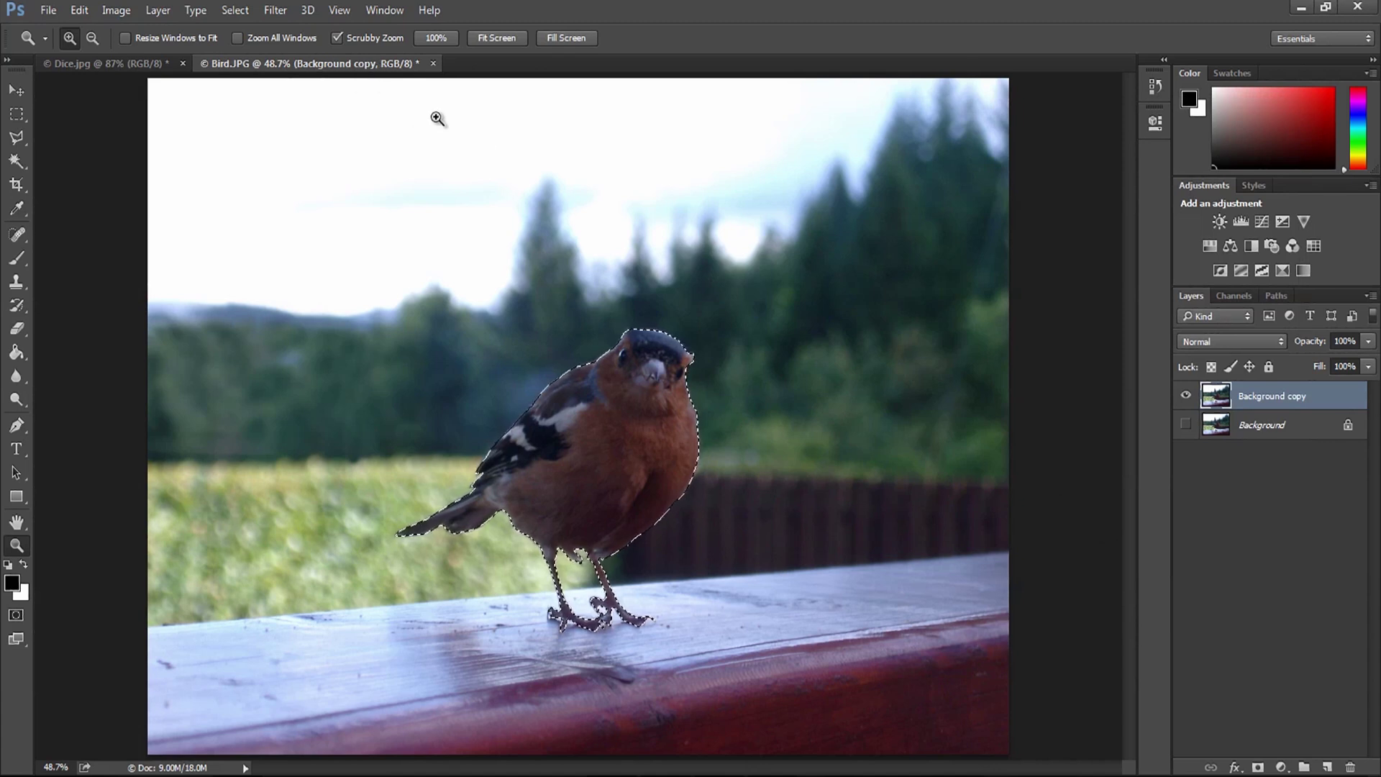
Invert the selection, delete the scenery around the bird, and deselect
left_click(241, 15)
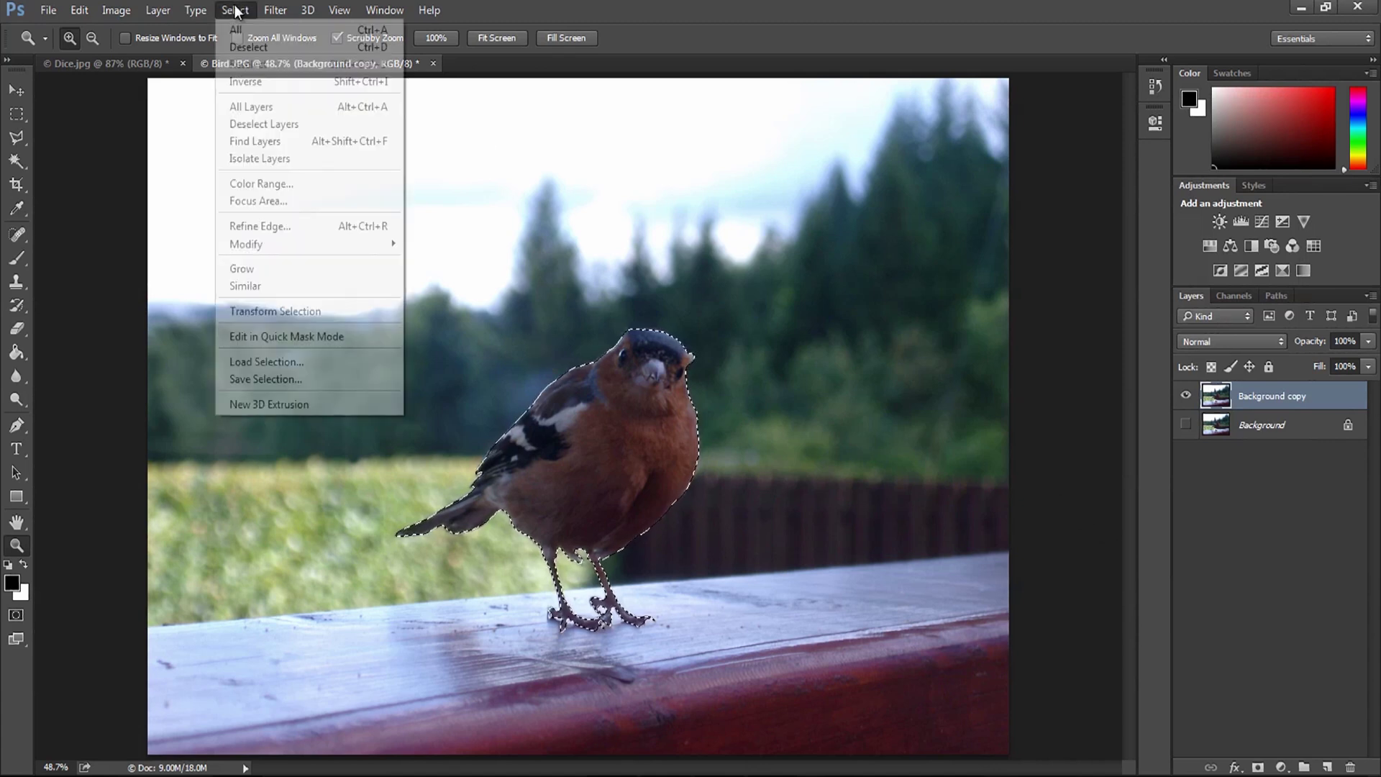
left_click(248, 87)
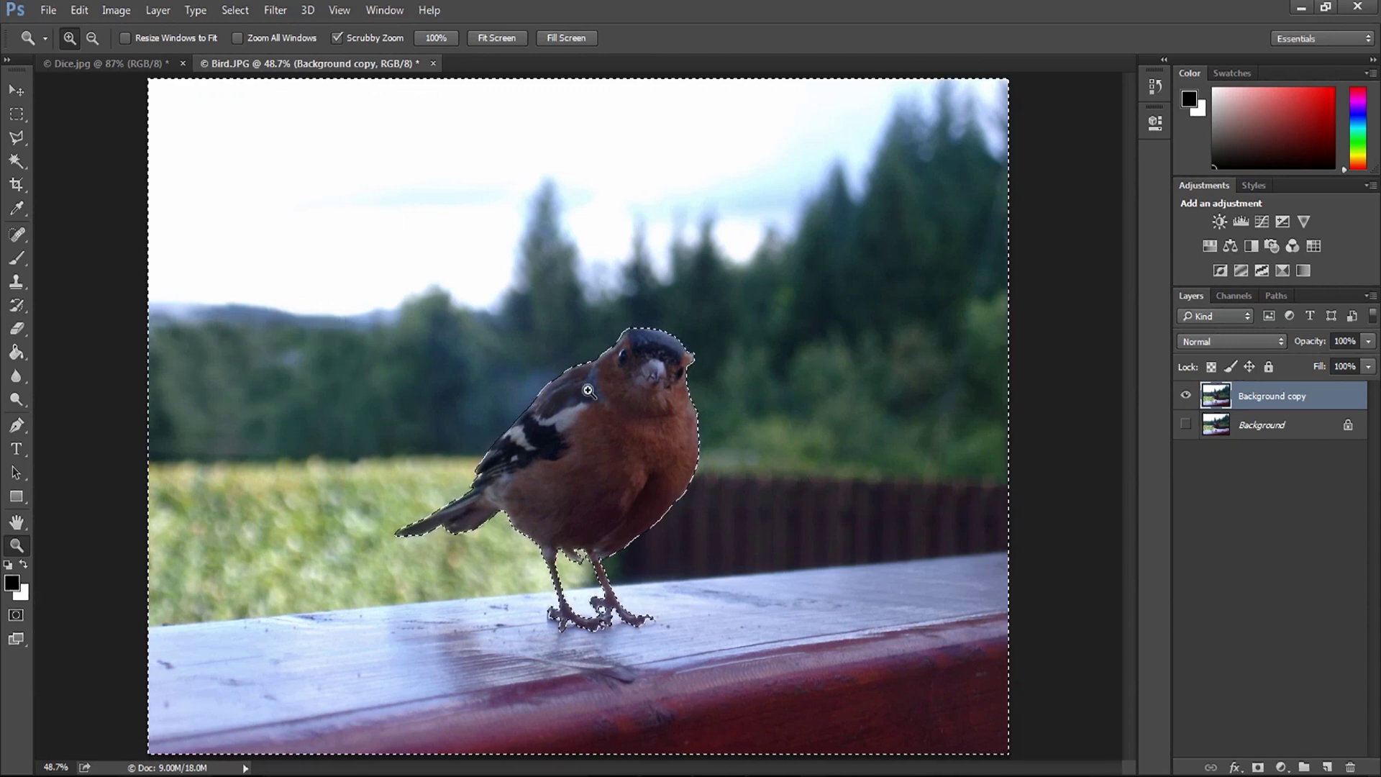
key("Delete")
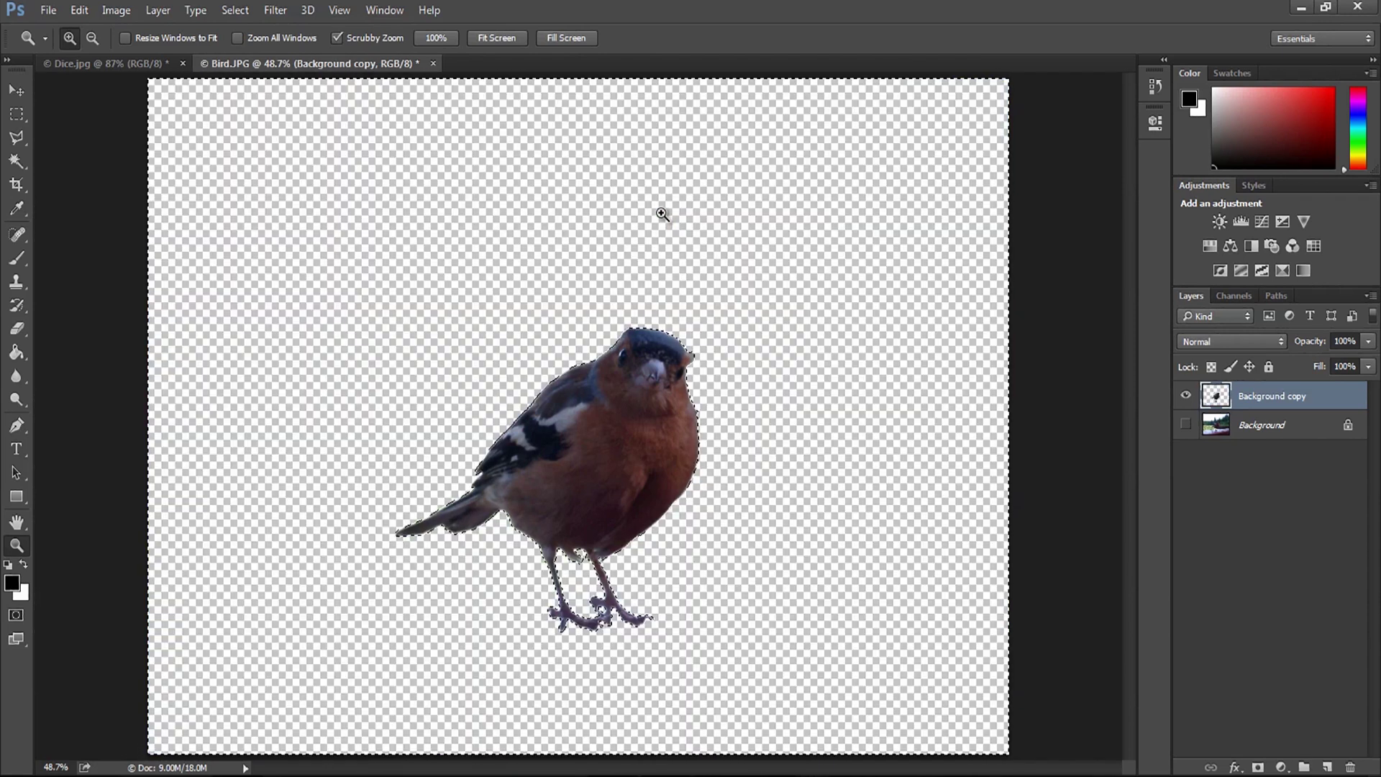
left_click(239, 10)
left_click(254, 36)
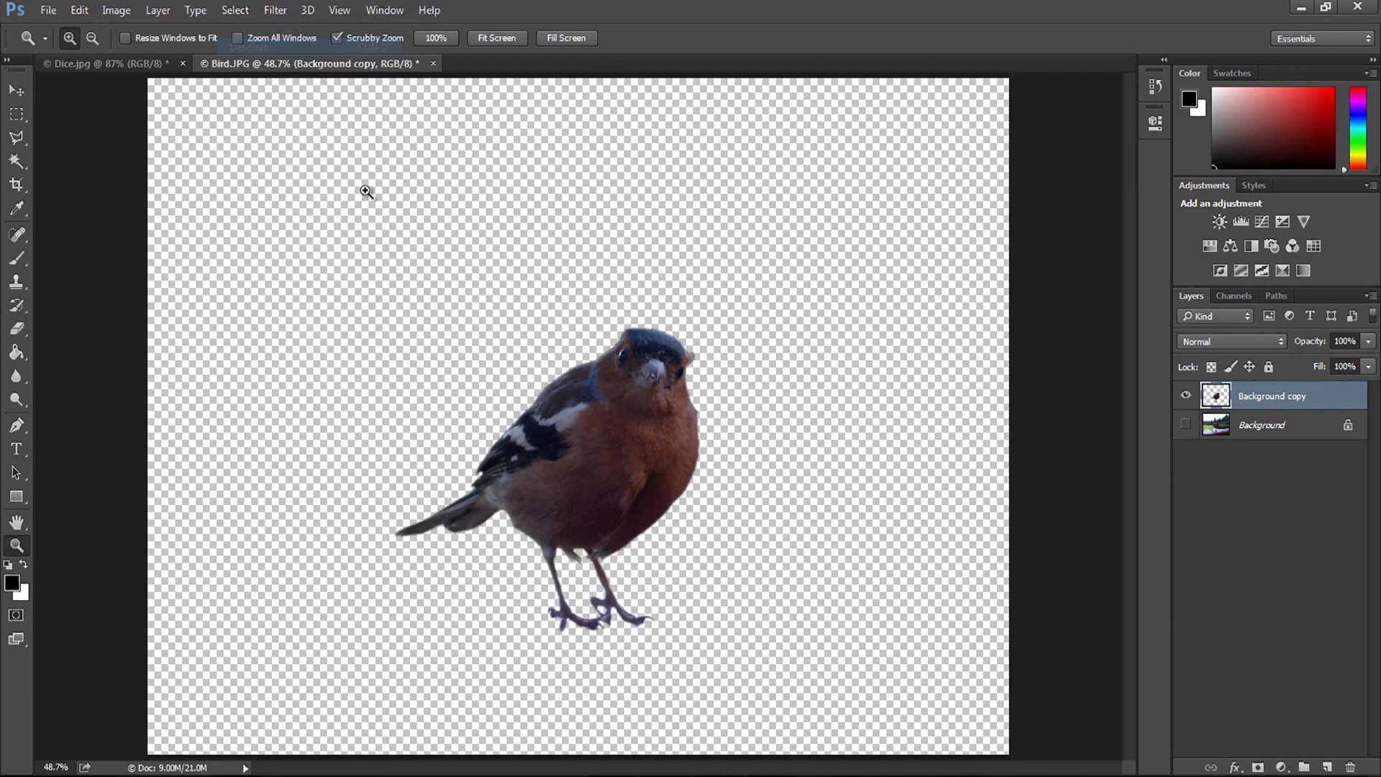